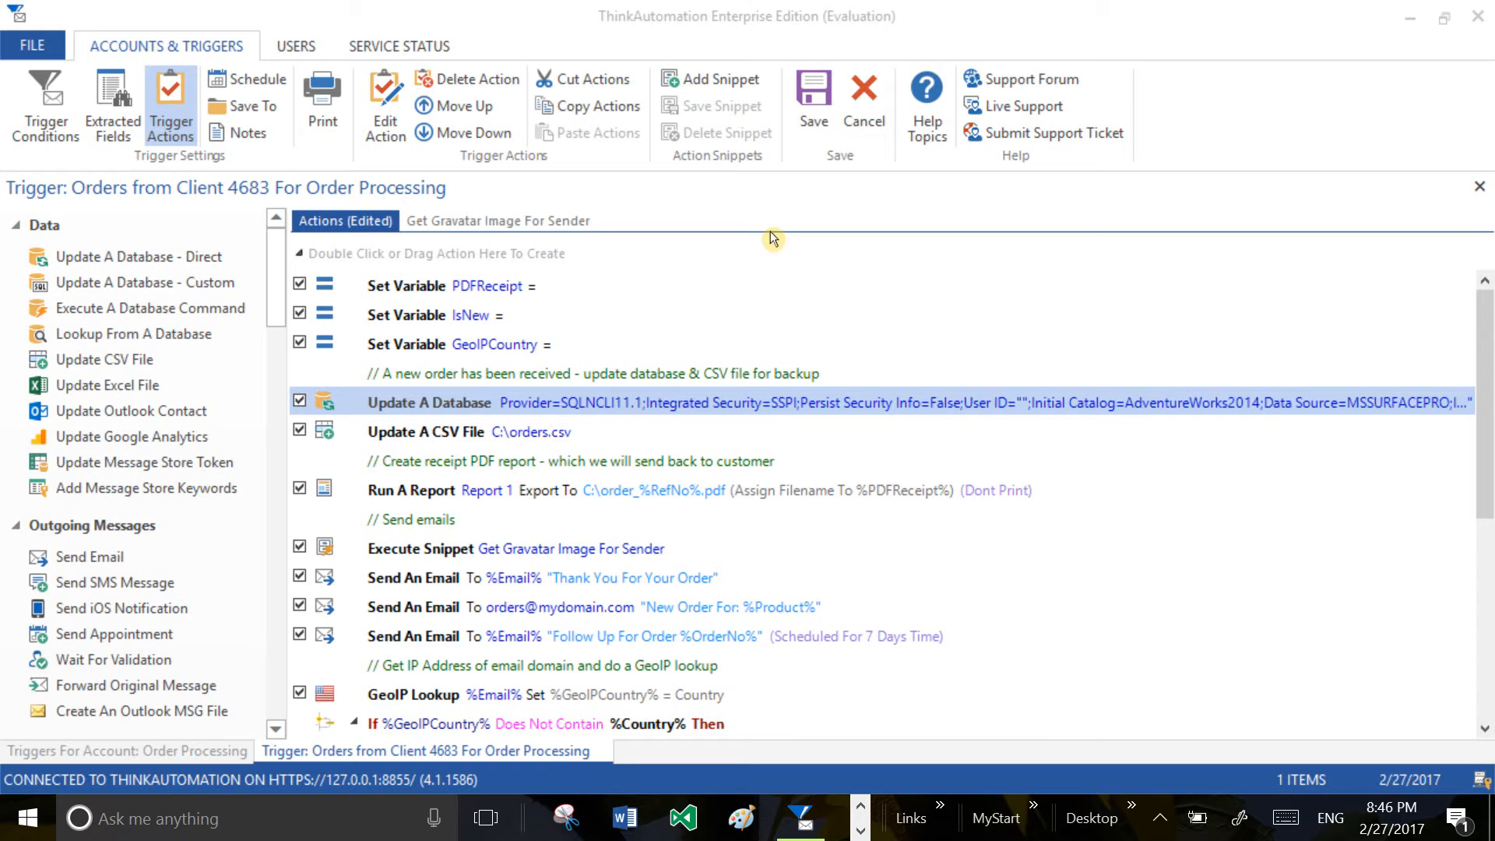
Step: Review the Update A Database action's settings, cancel out of it without changes, and save the trigger
double_click(548, 410)
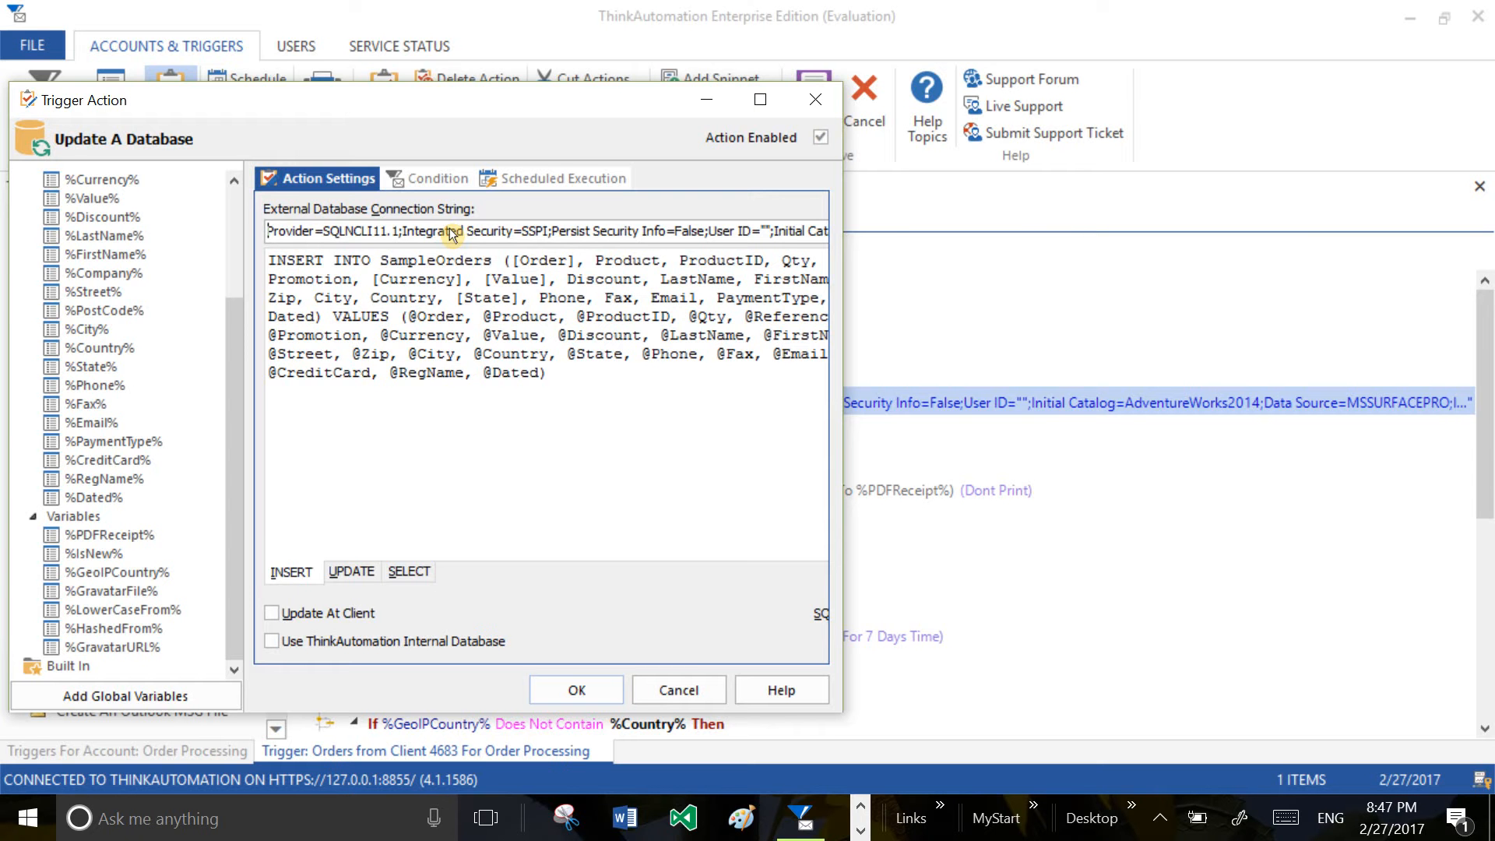
left_click(818, 109)
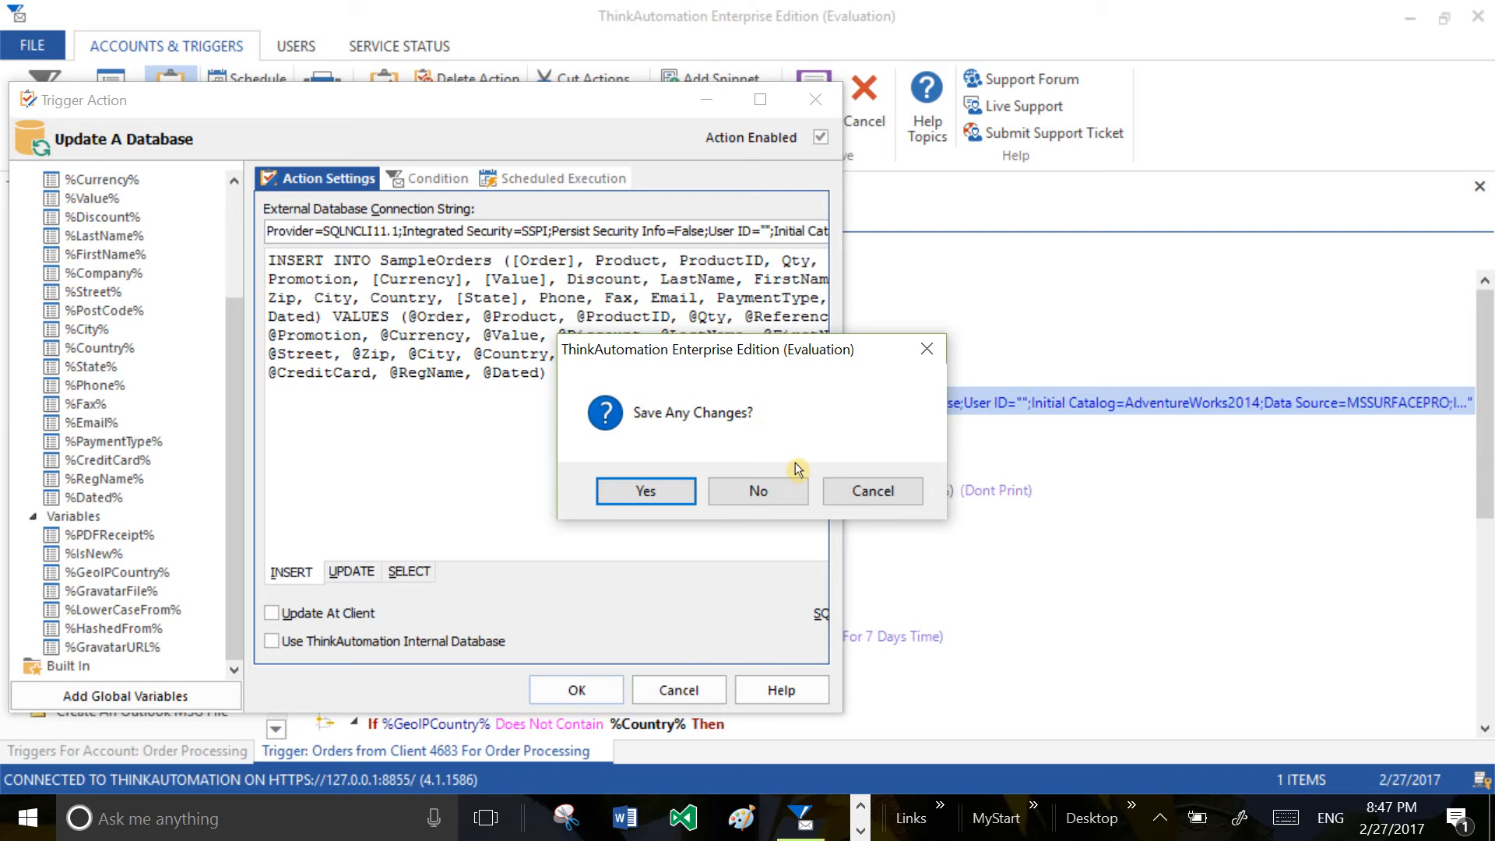
left_click(850, 493)
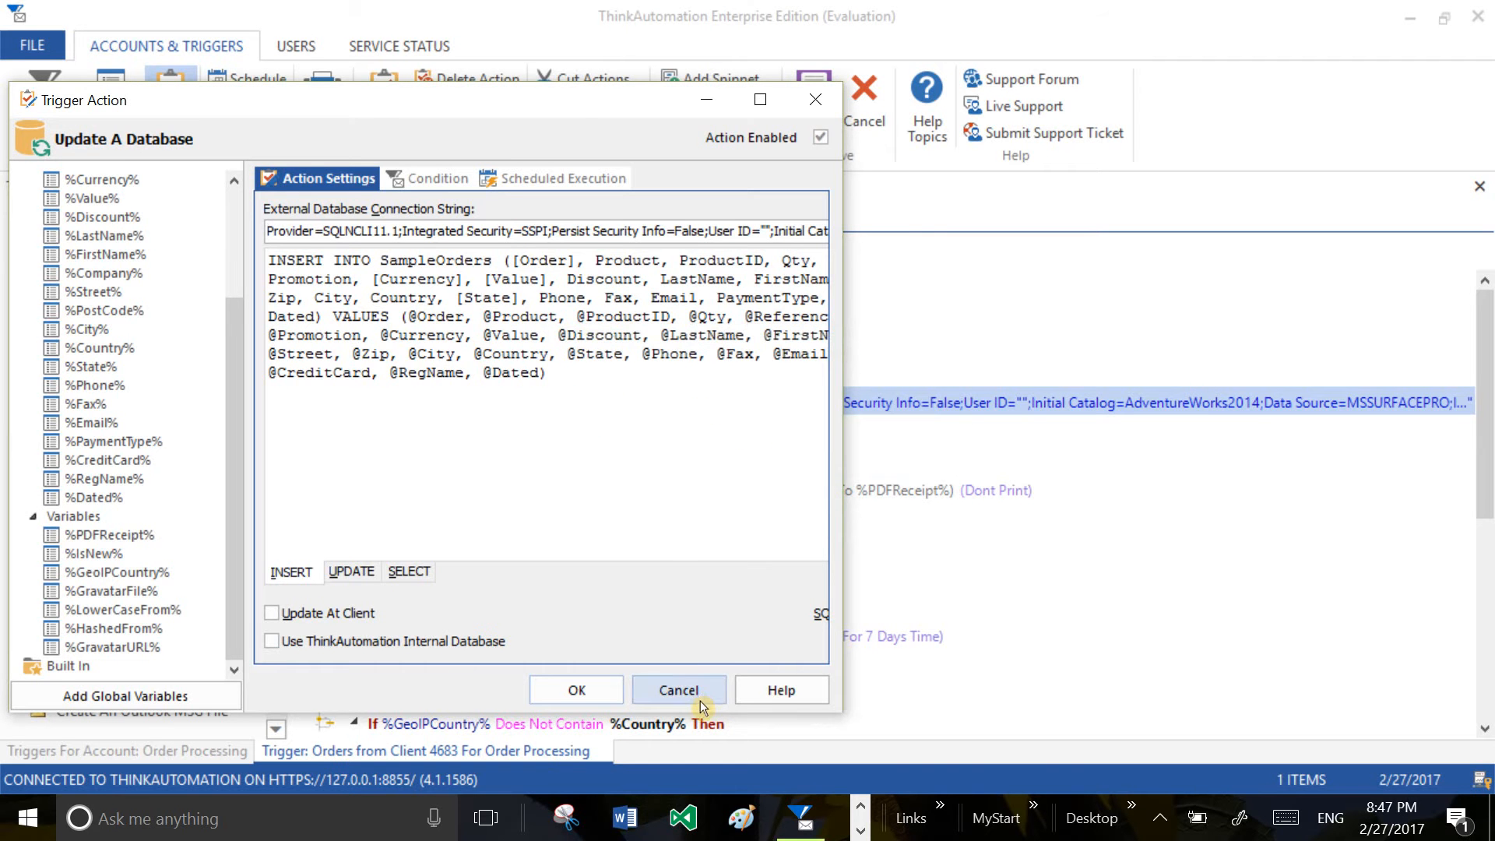
left_click(679, 690)
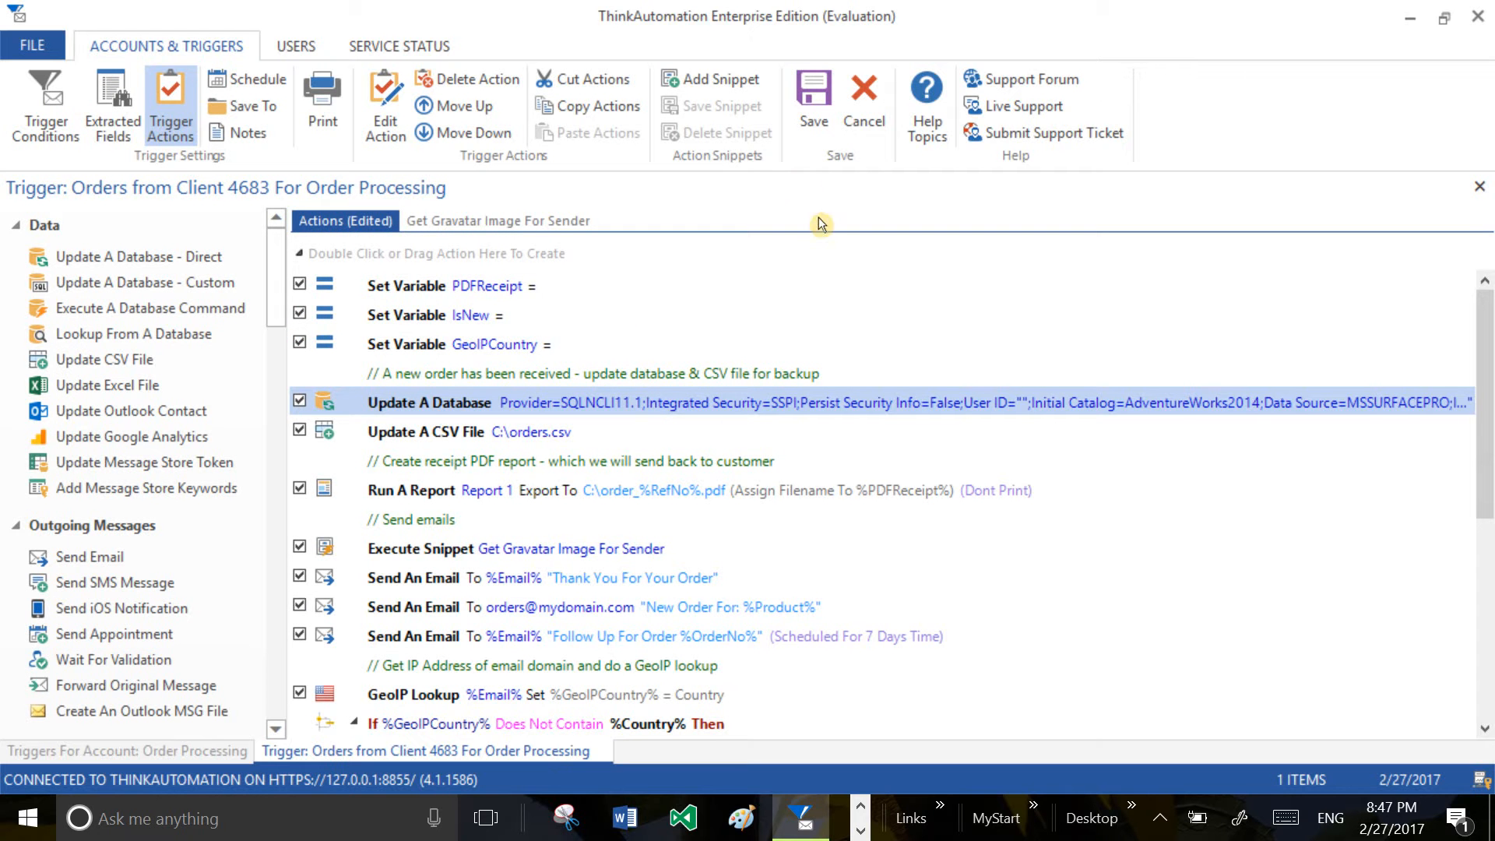
left_click(815, 97)
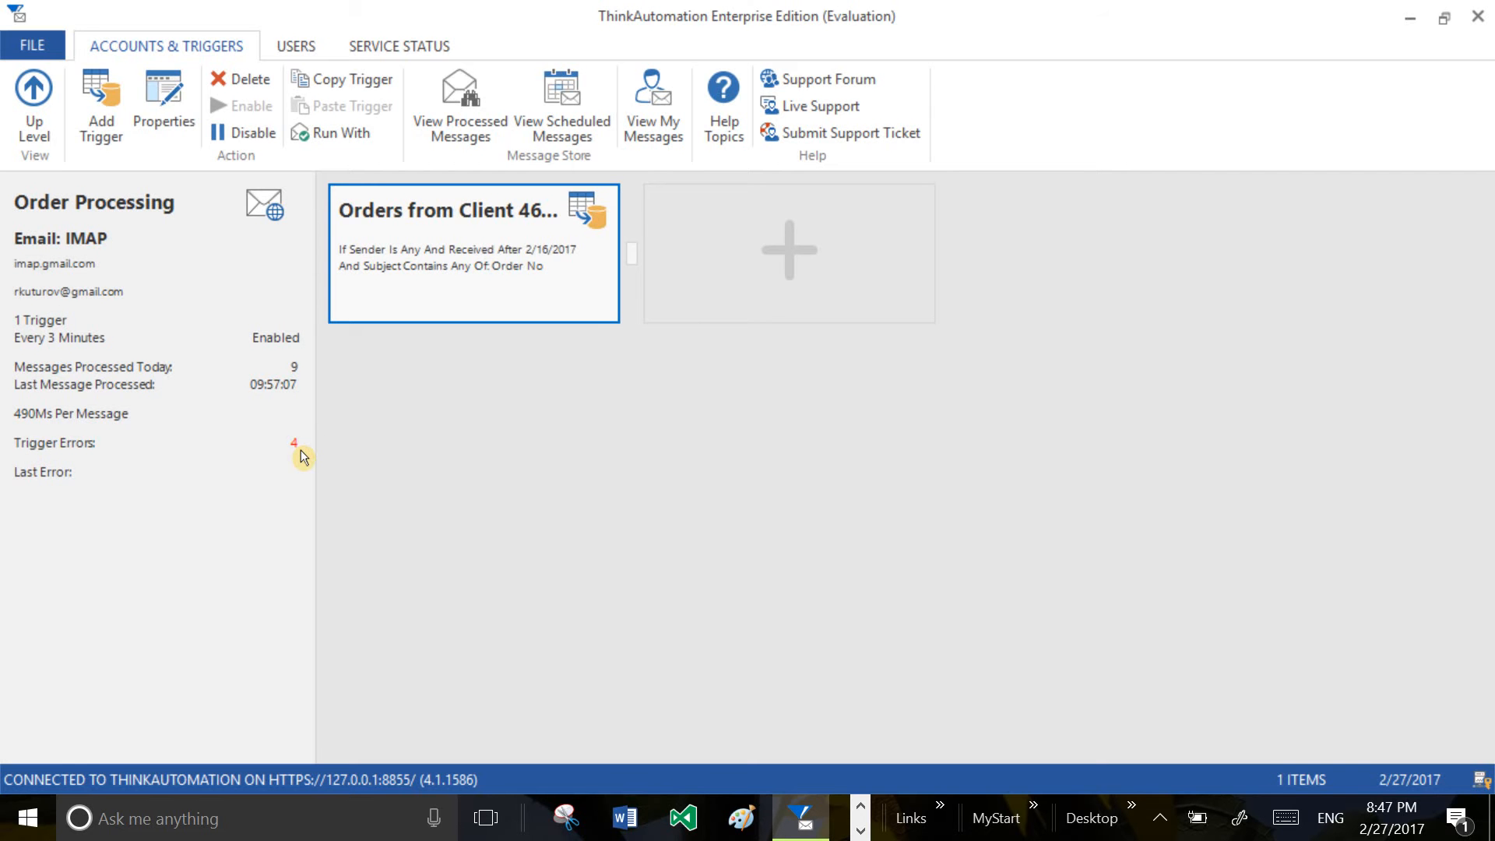
Step: View the processed messages of the Orders from Client 4683 trigger, check their status and last error, and close the message store
right_click(445, 295)
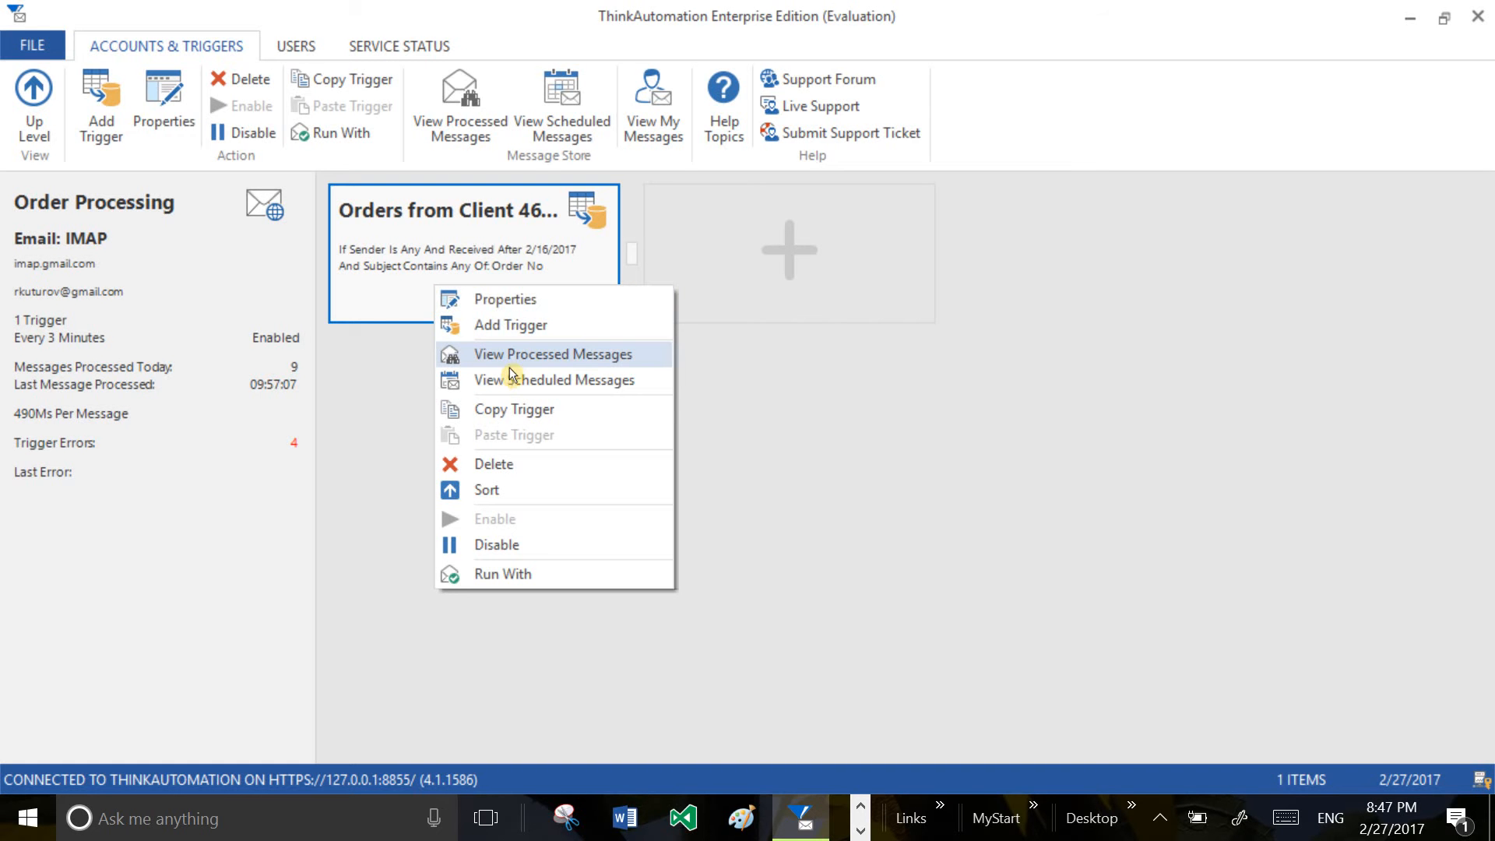
left_click(598, 355)
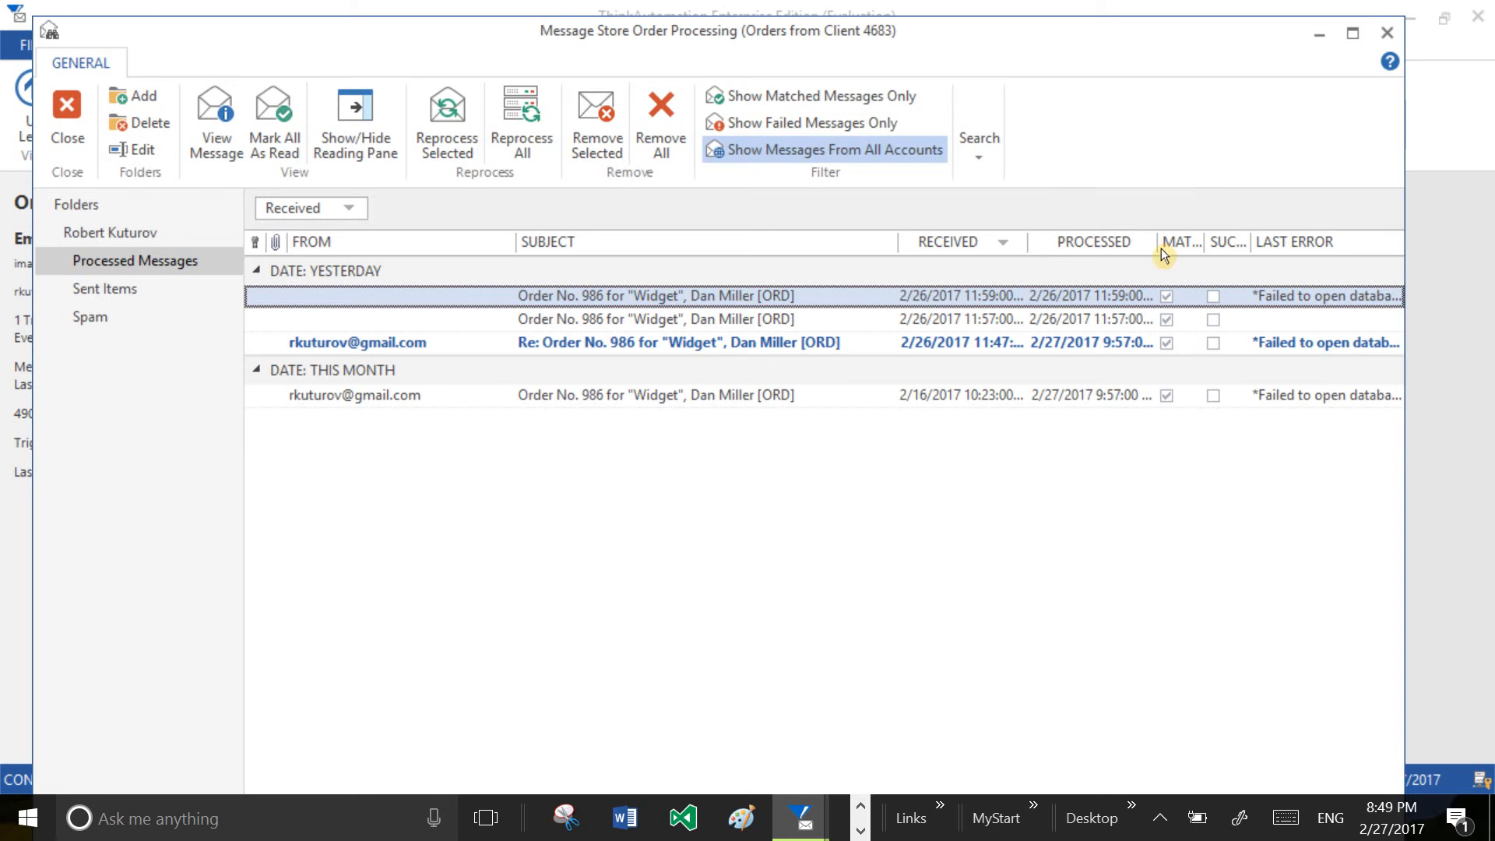
left_click(1395, 43)
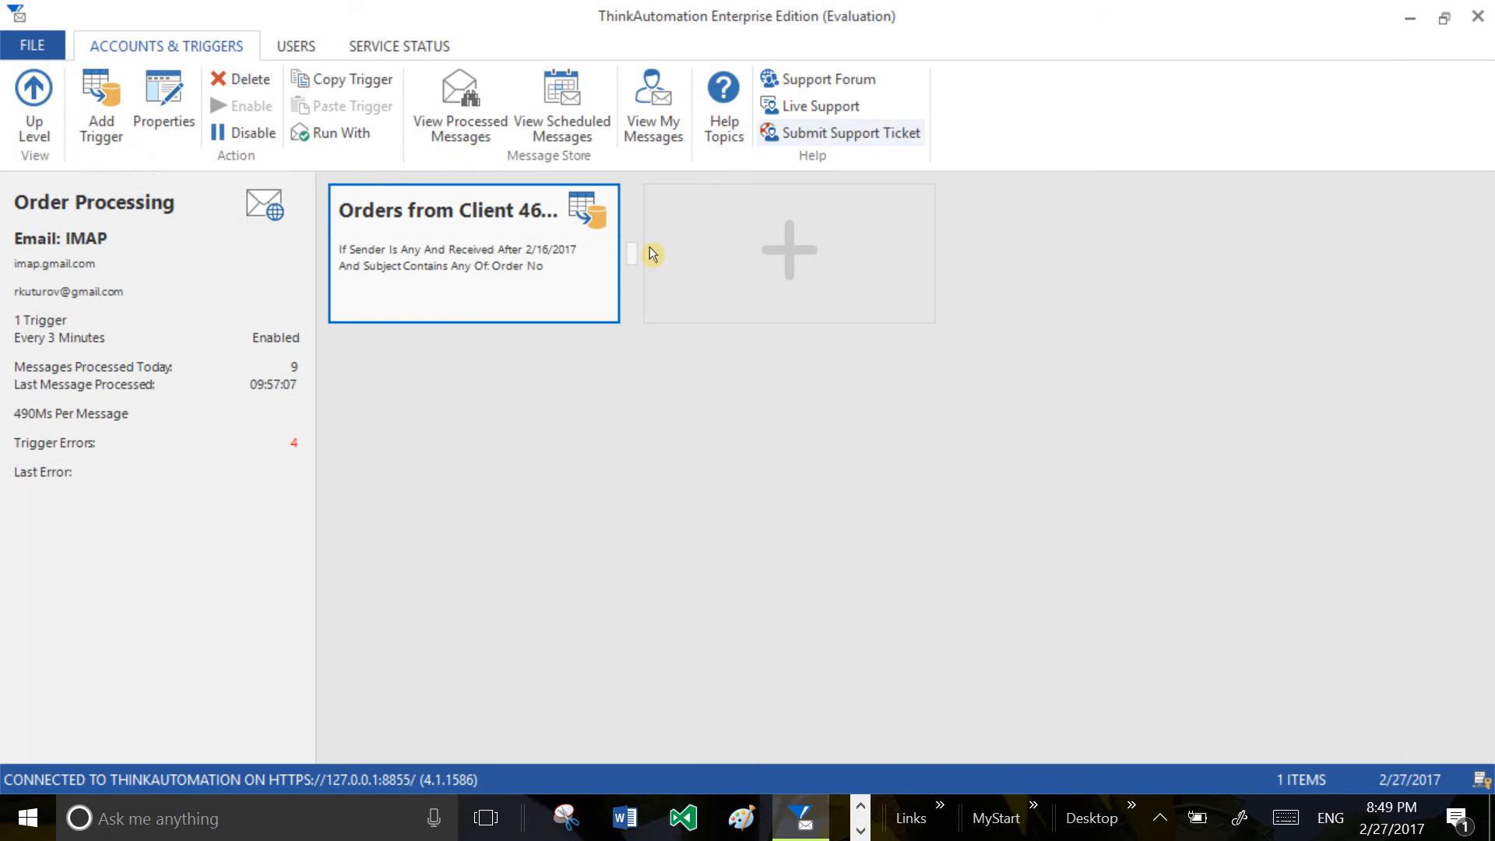
Step: Reopen the trigger's actions and examine the full connection string and INSERT statement of the Update A Database action, leaving it unchanged
double_click(391, 260)
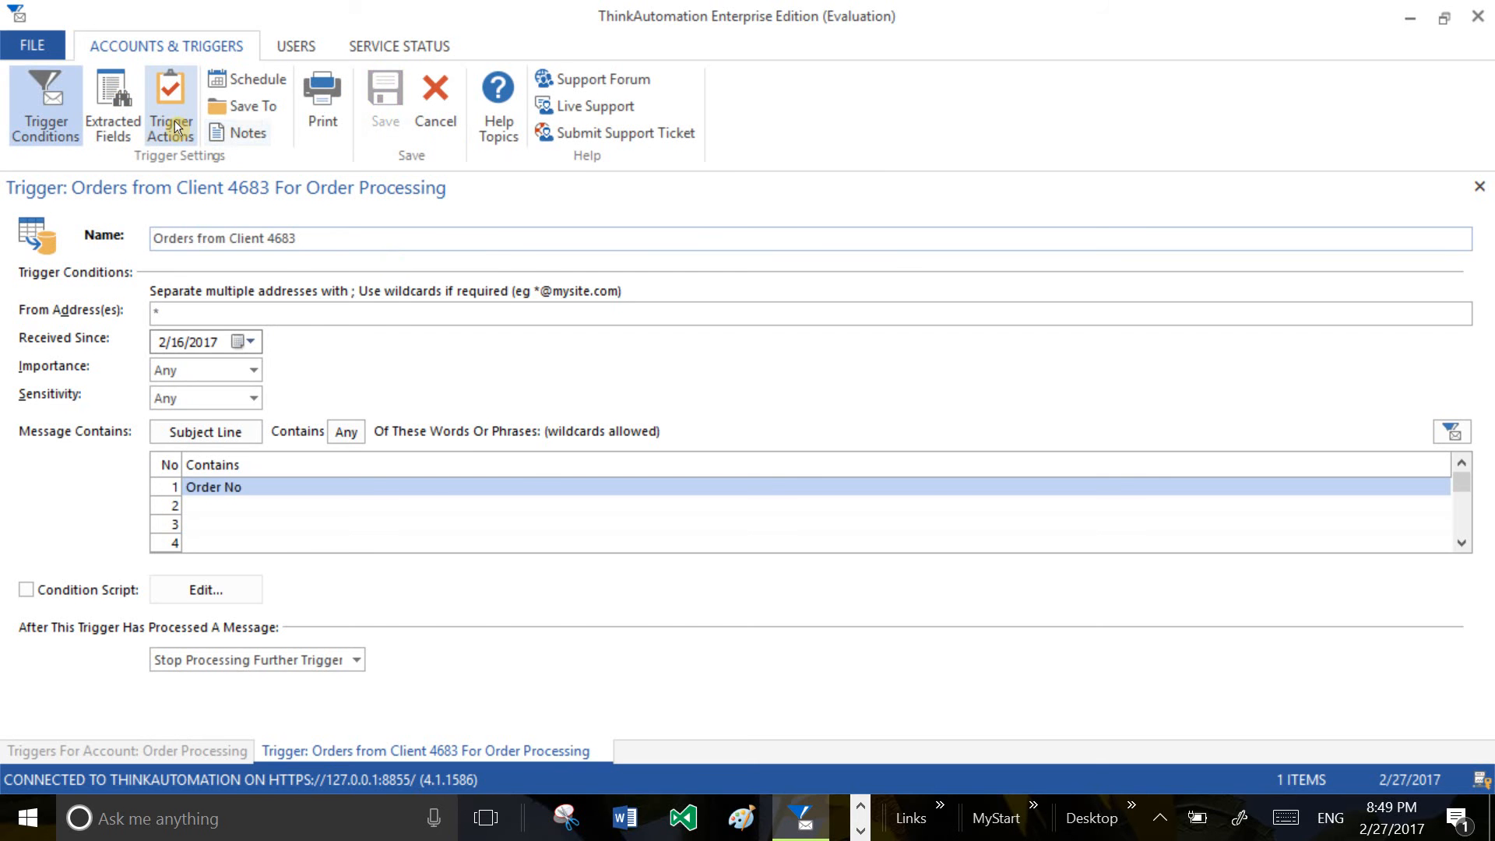
left_click(174, 126)
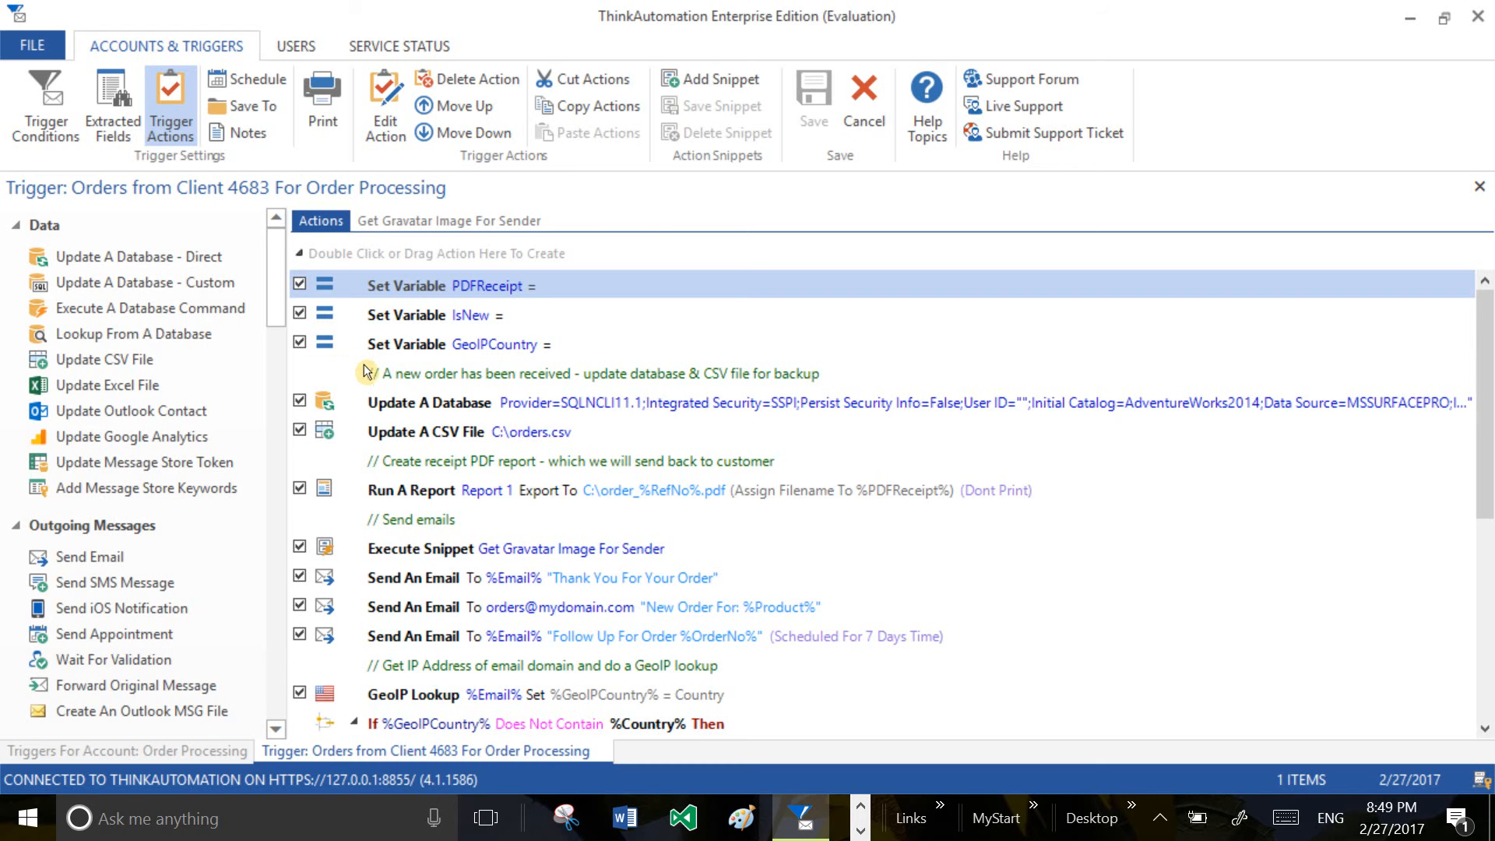
double_click(405, 411)
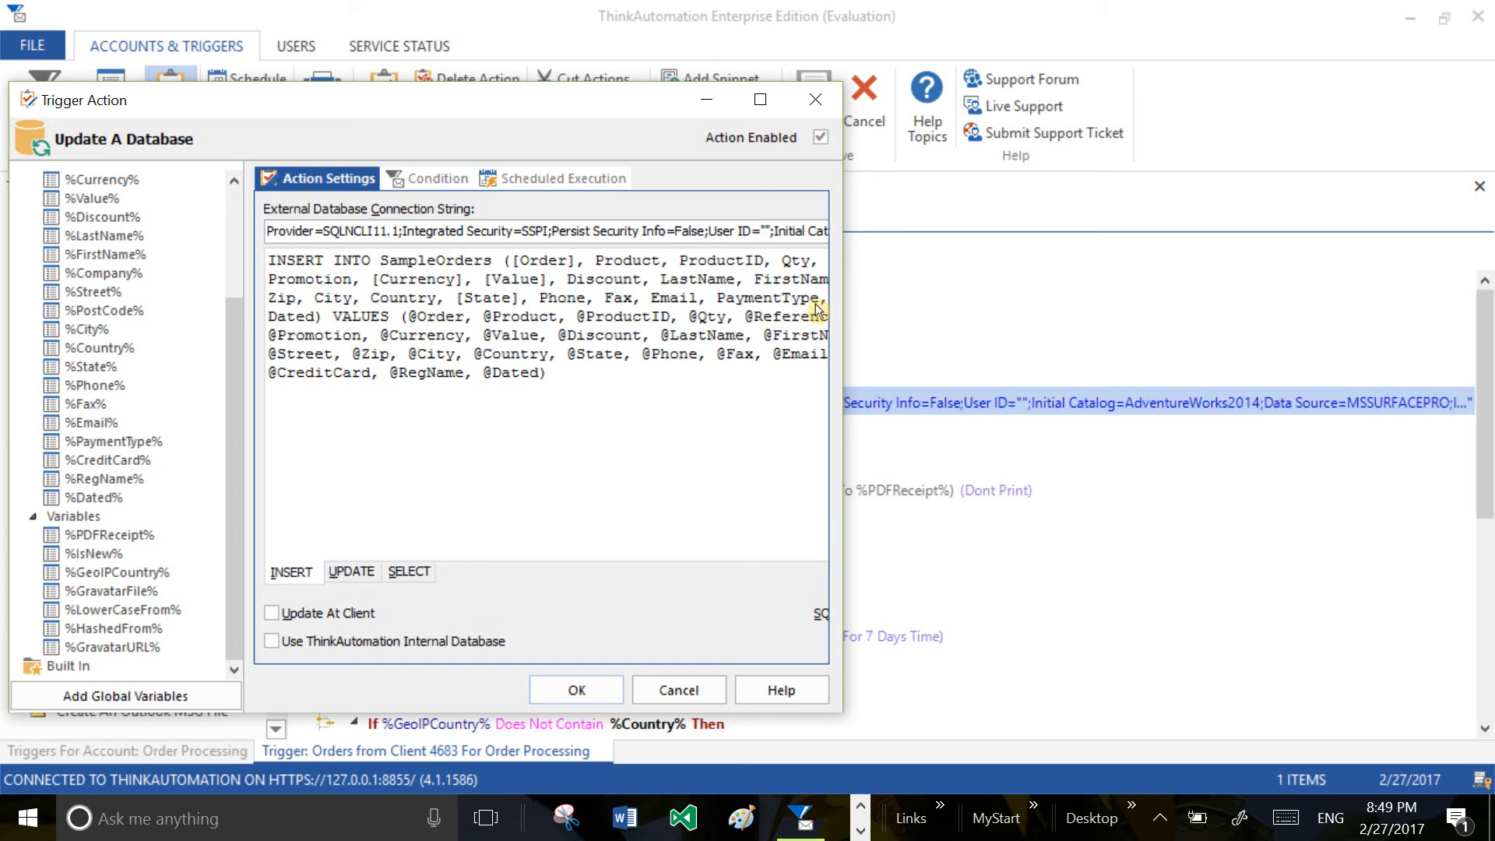
left_click_drag(846, 287, 1118, 355)
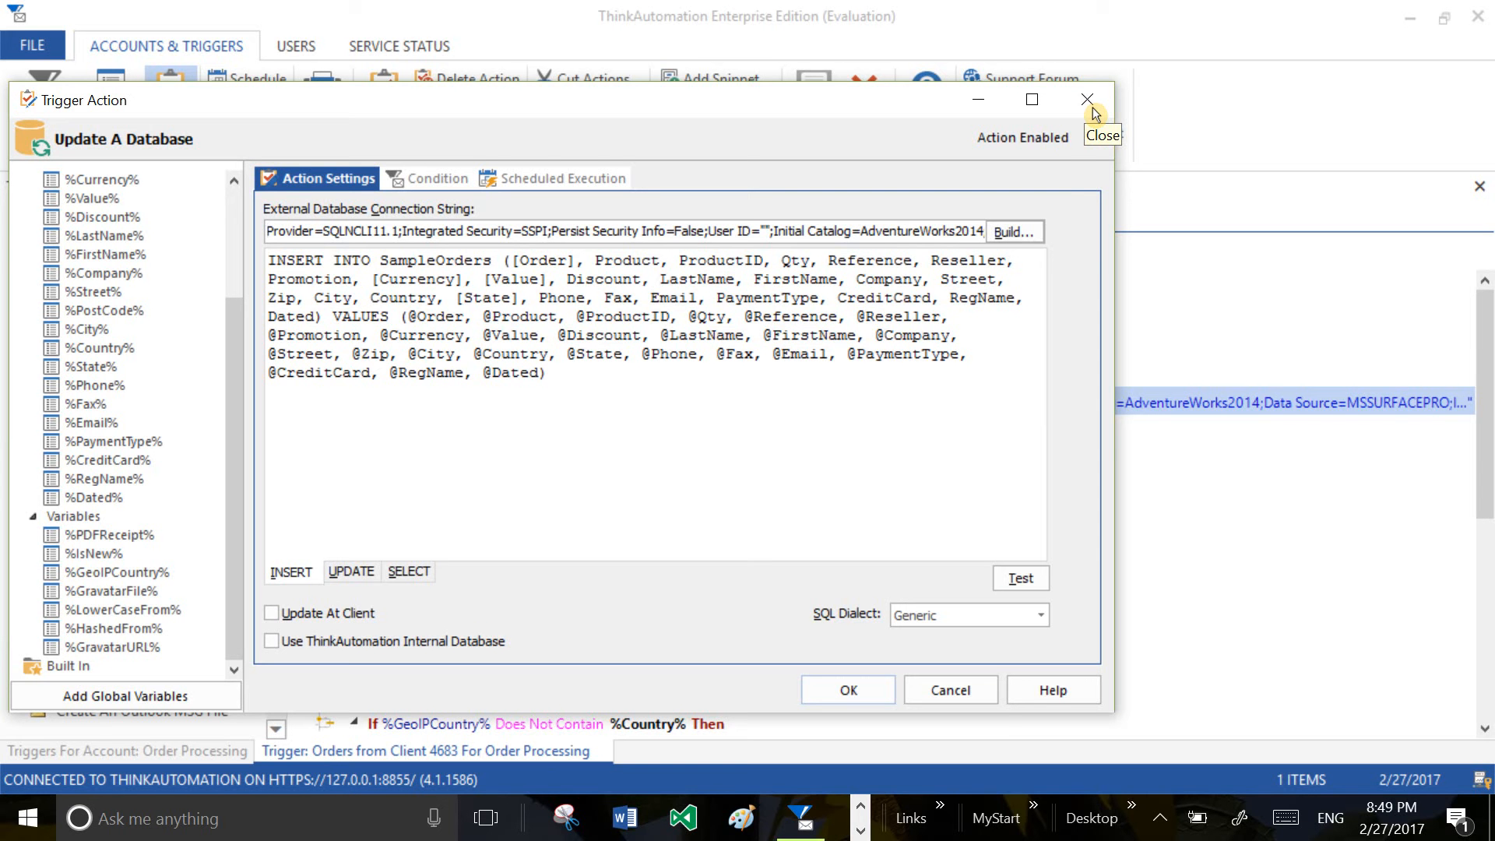
left_click(951, 690)
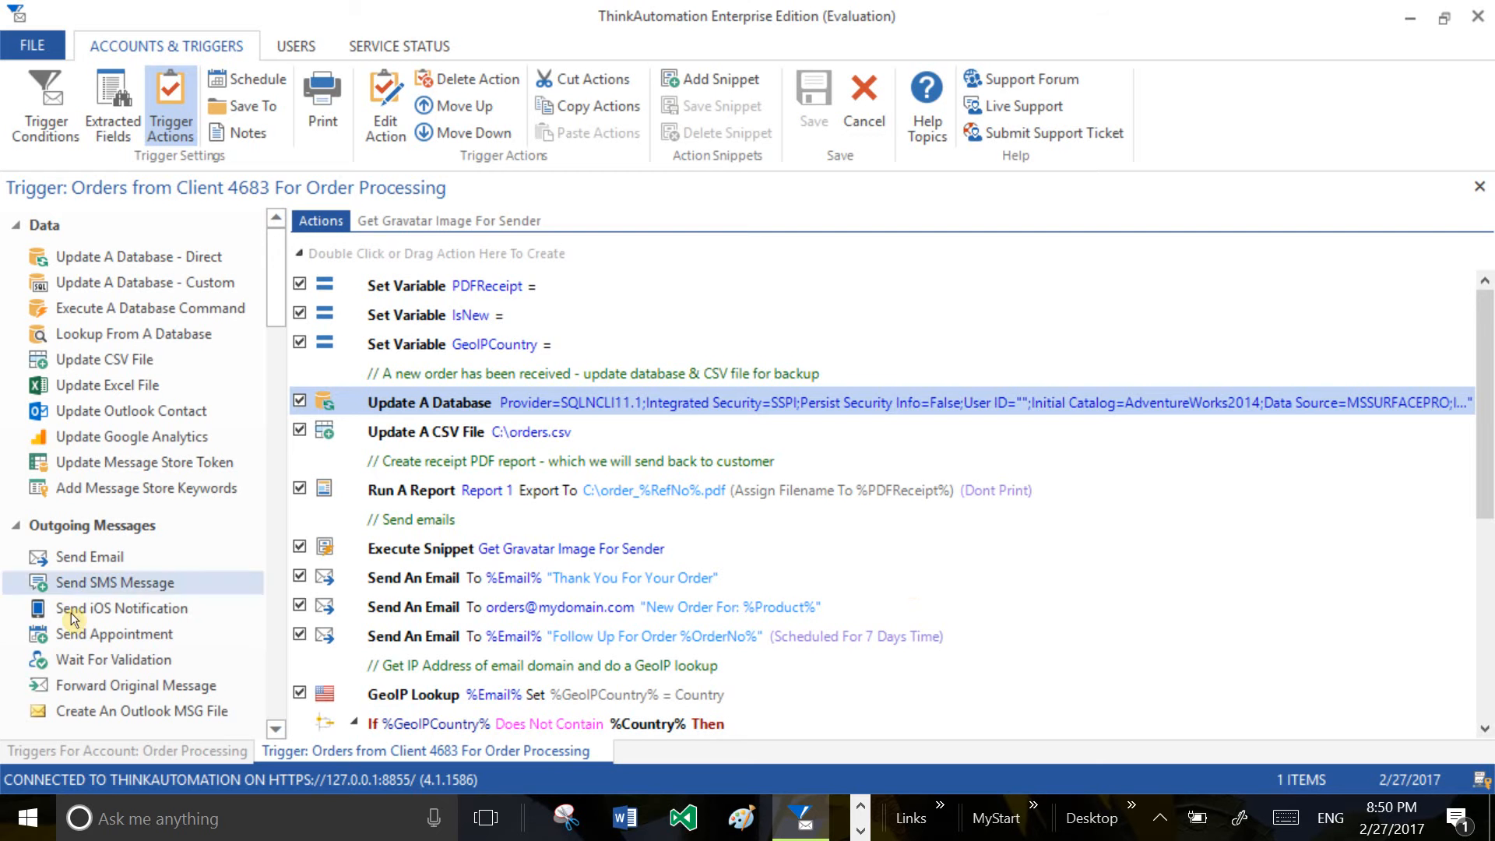
Step: Switch to File Explorer and open Computer Management for This PC
left_click(36, 825)
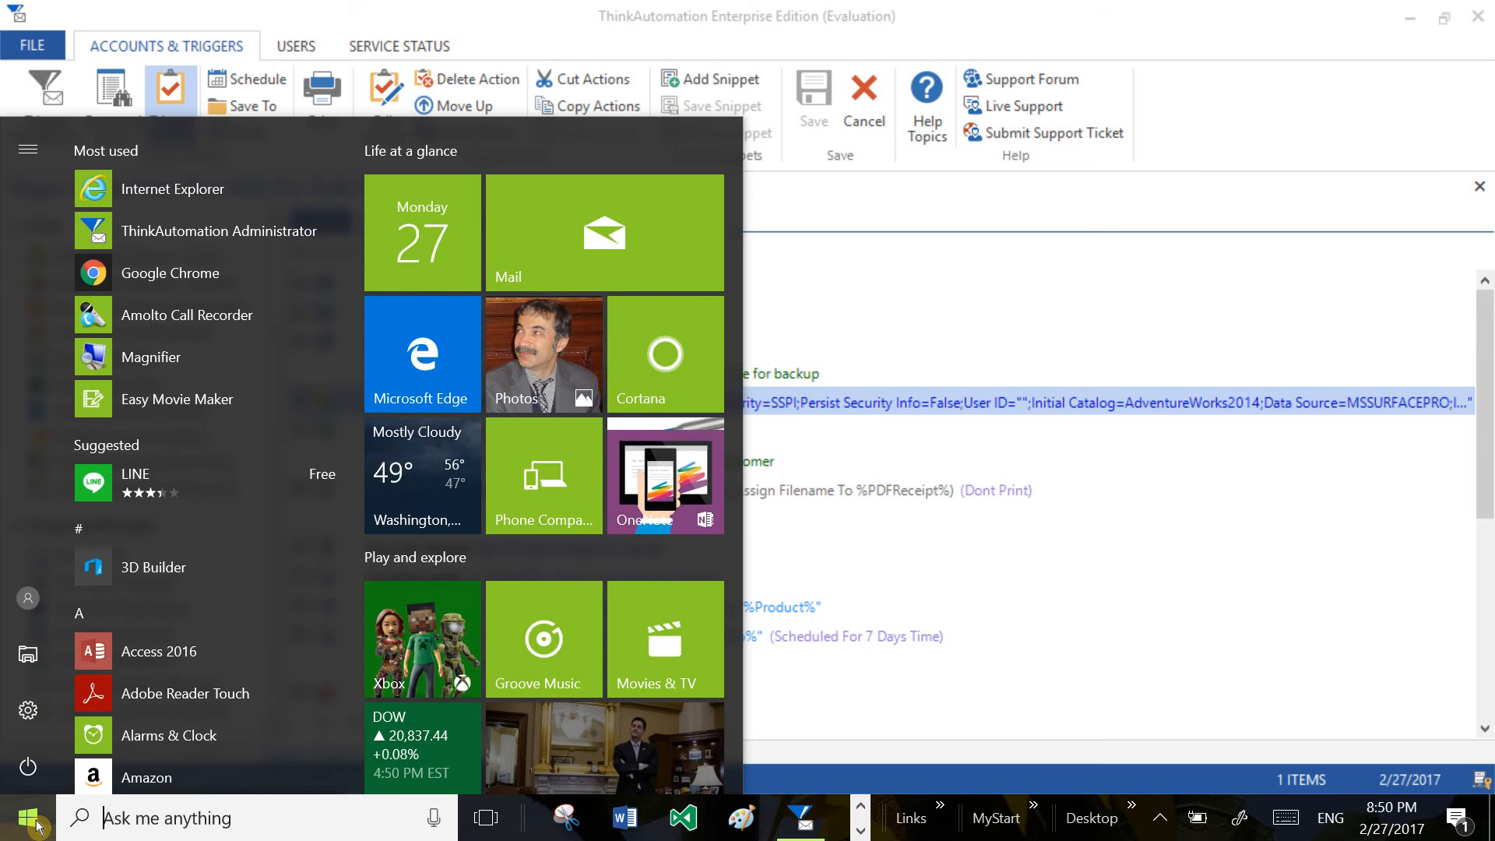
right_click(37, 824)
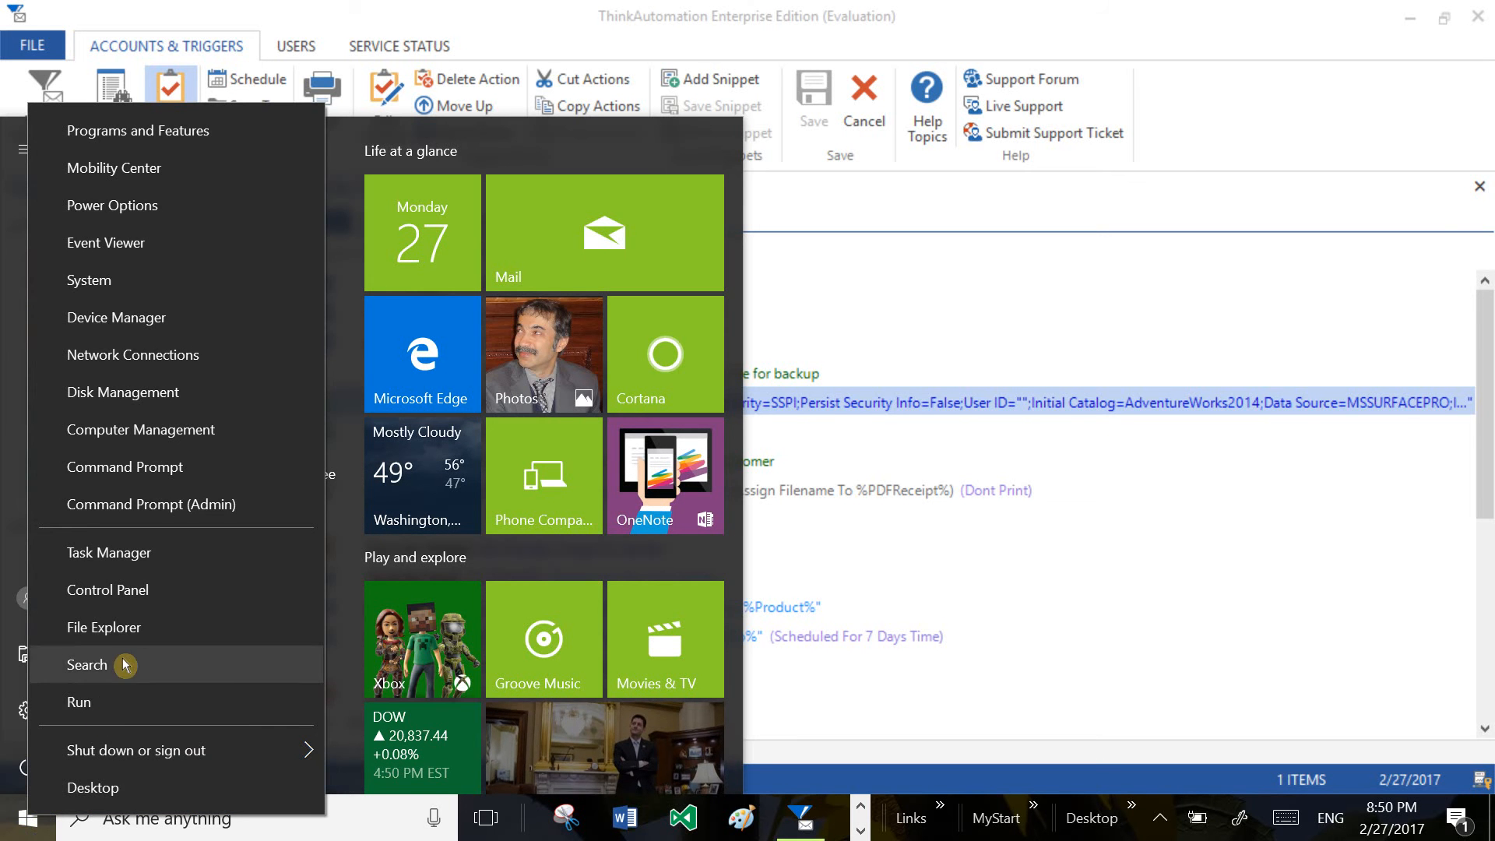
left_click(130, 629)
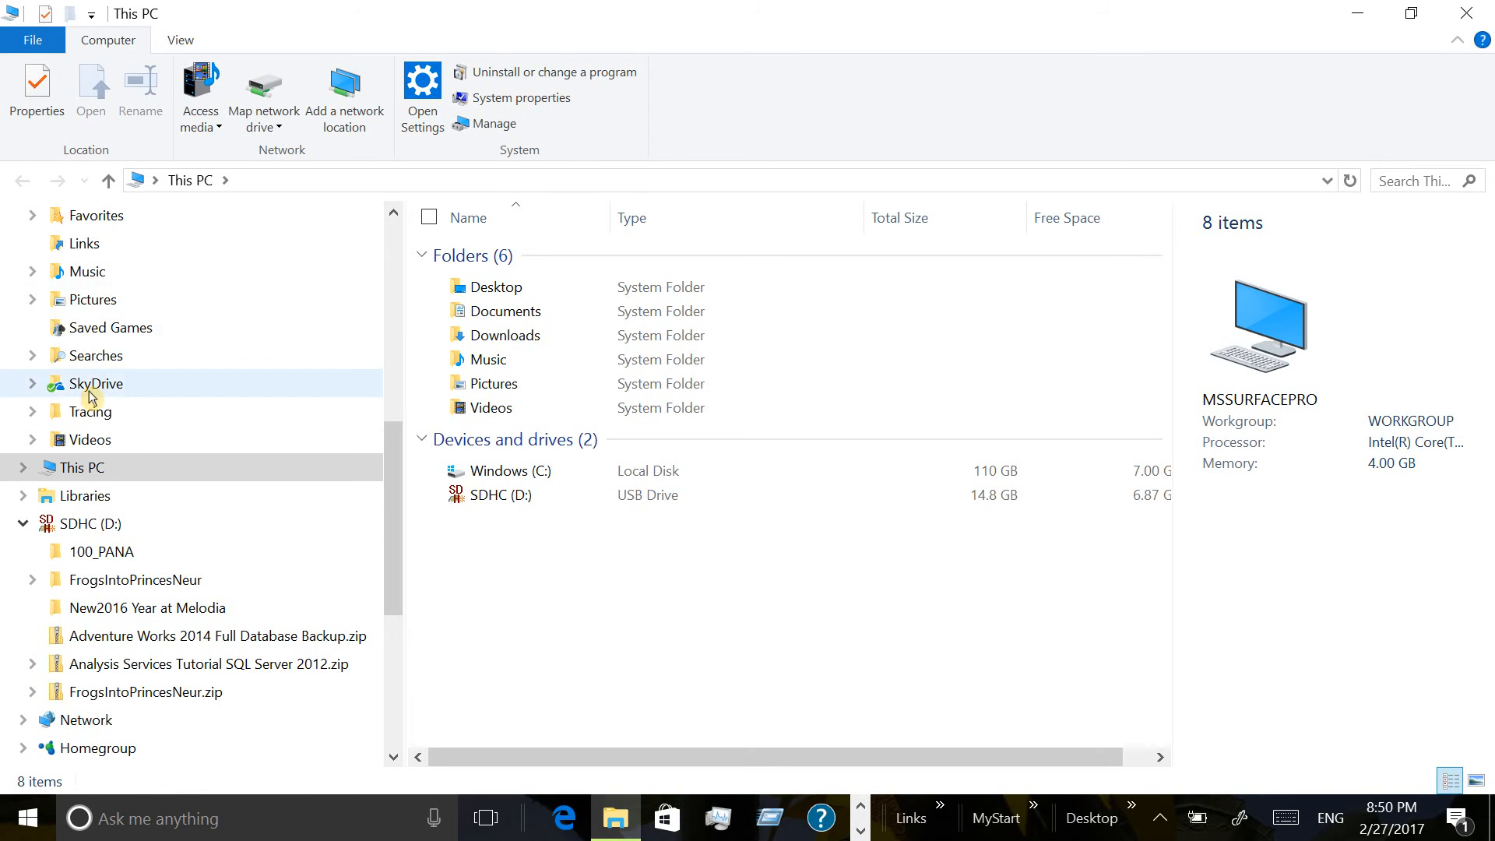
left_click(95, 468)
right_click(94, 473)
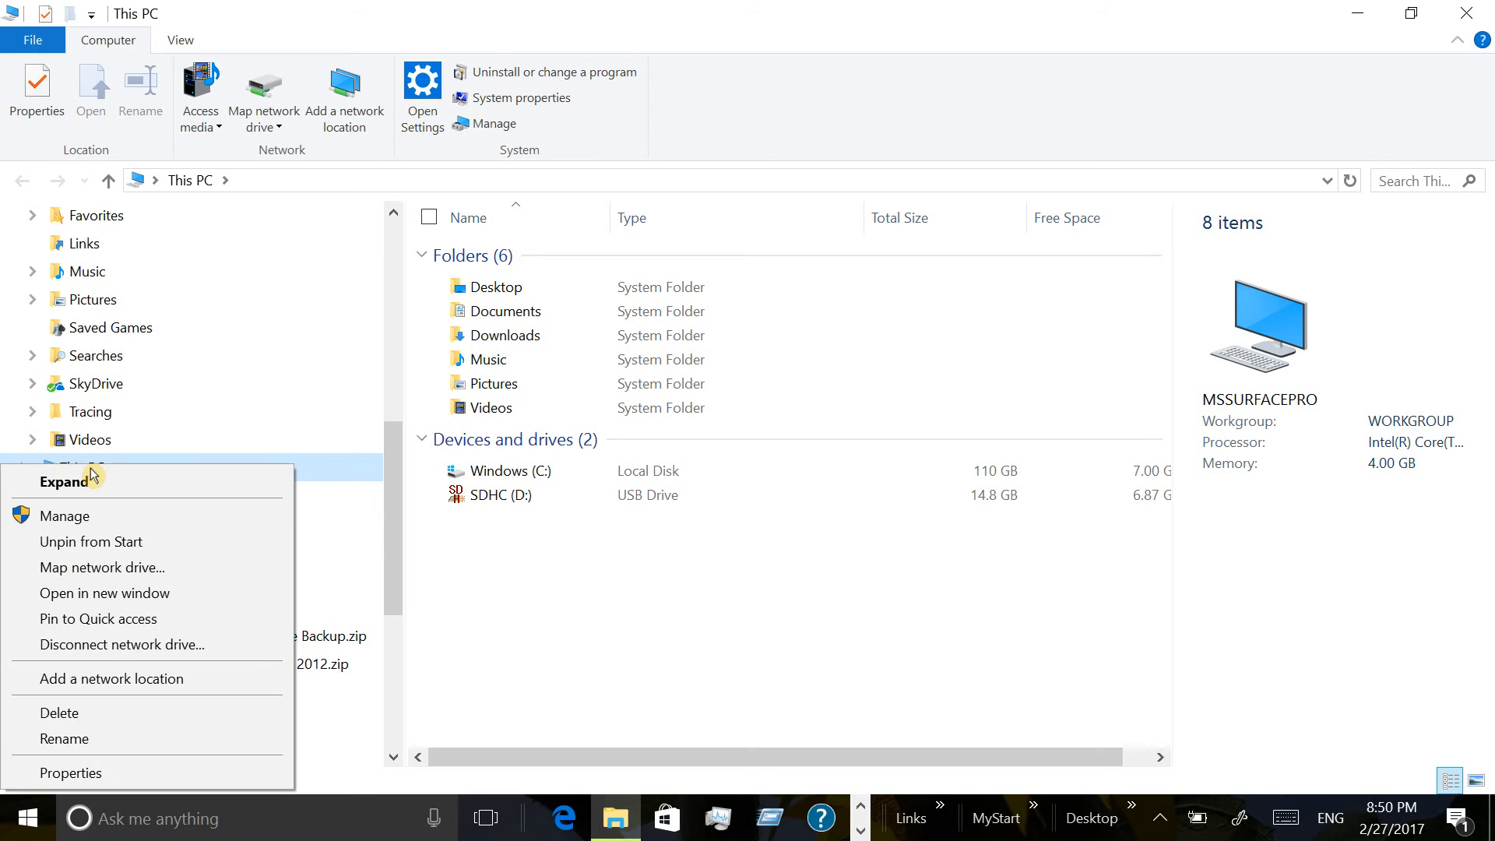
left_click(74, 526)
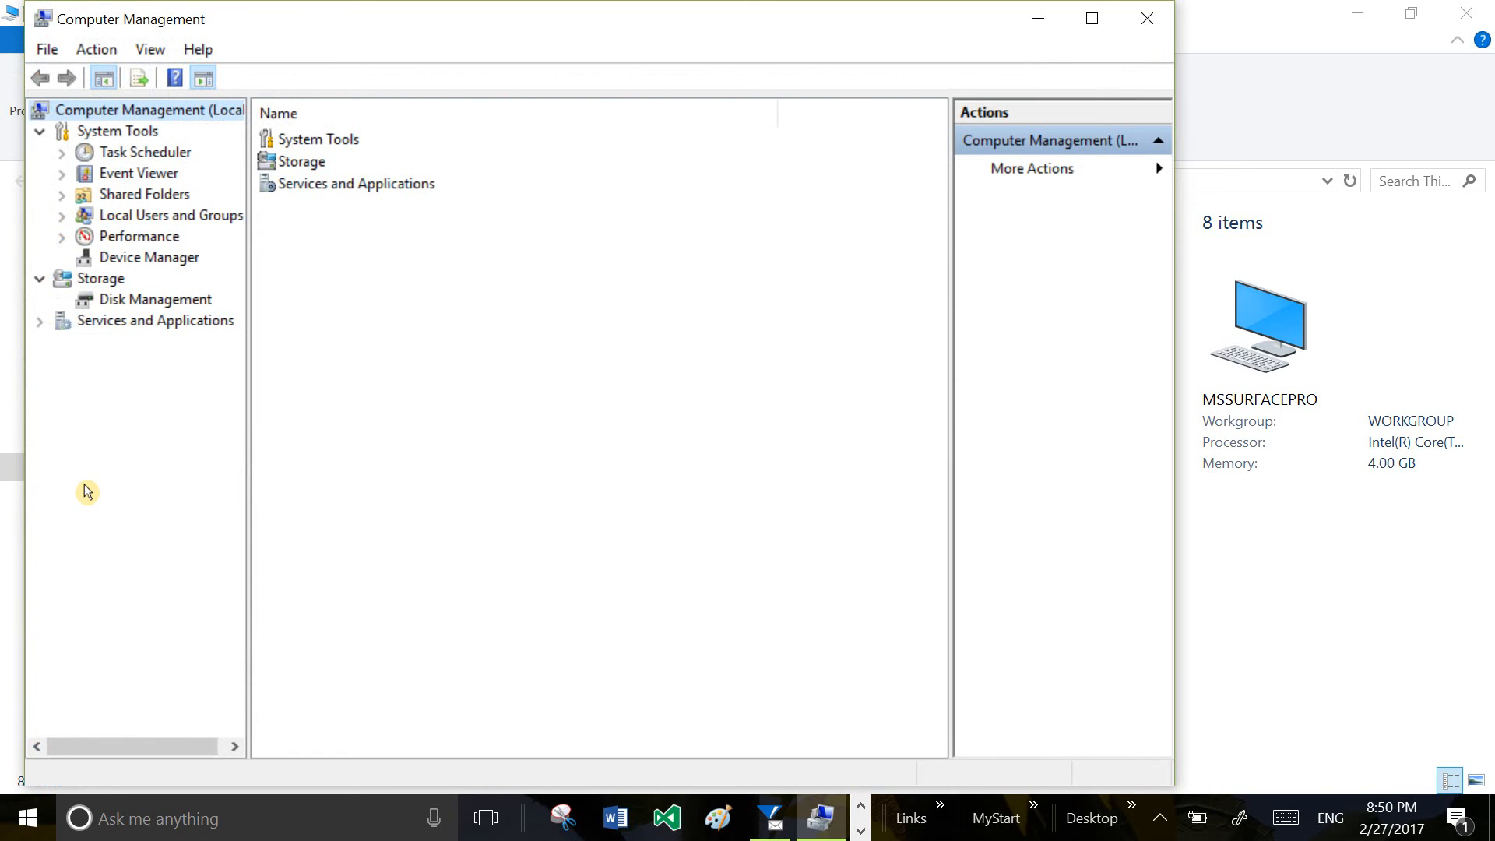
Step: Show the Services list under Services and Applications and maximize the Computer Management window
left_click(45, 327)
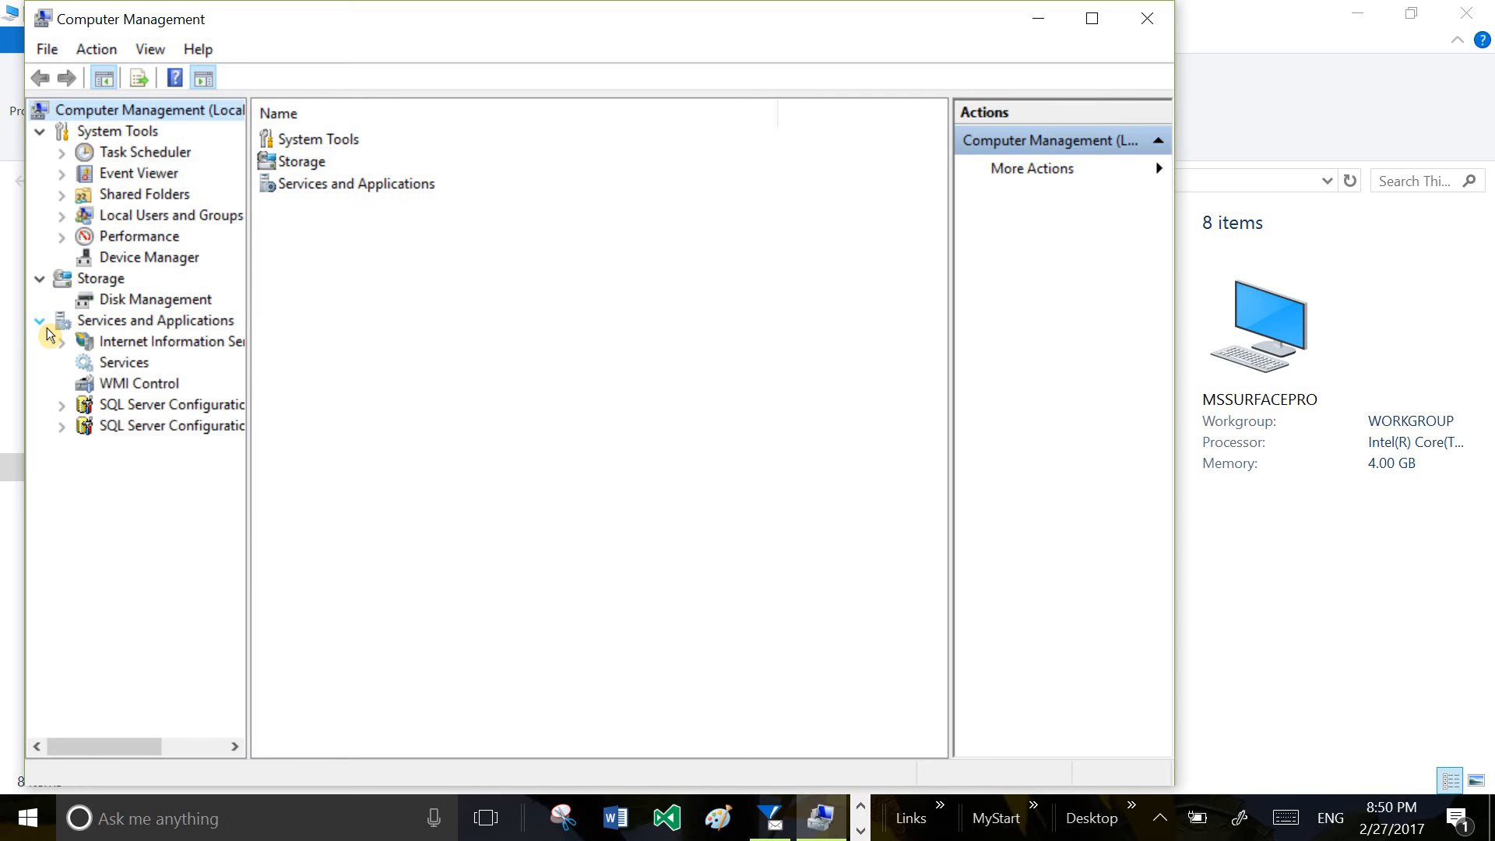
left_click(113, 369)
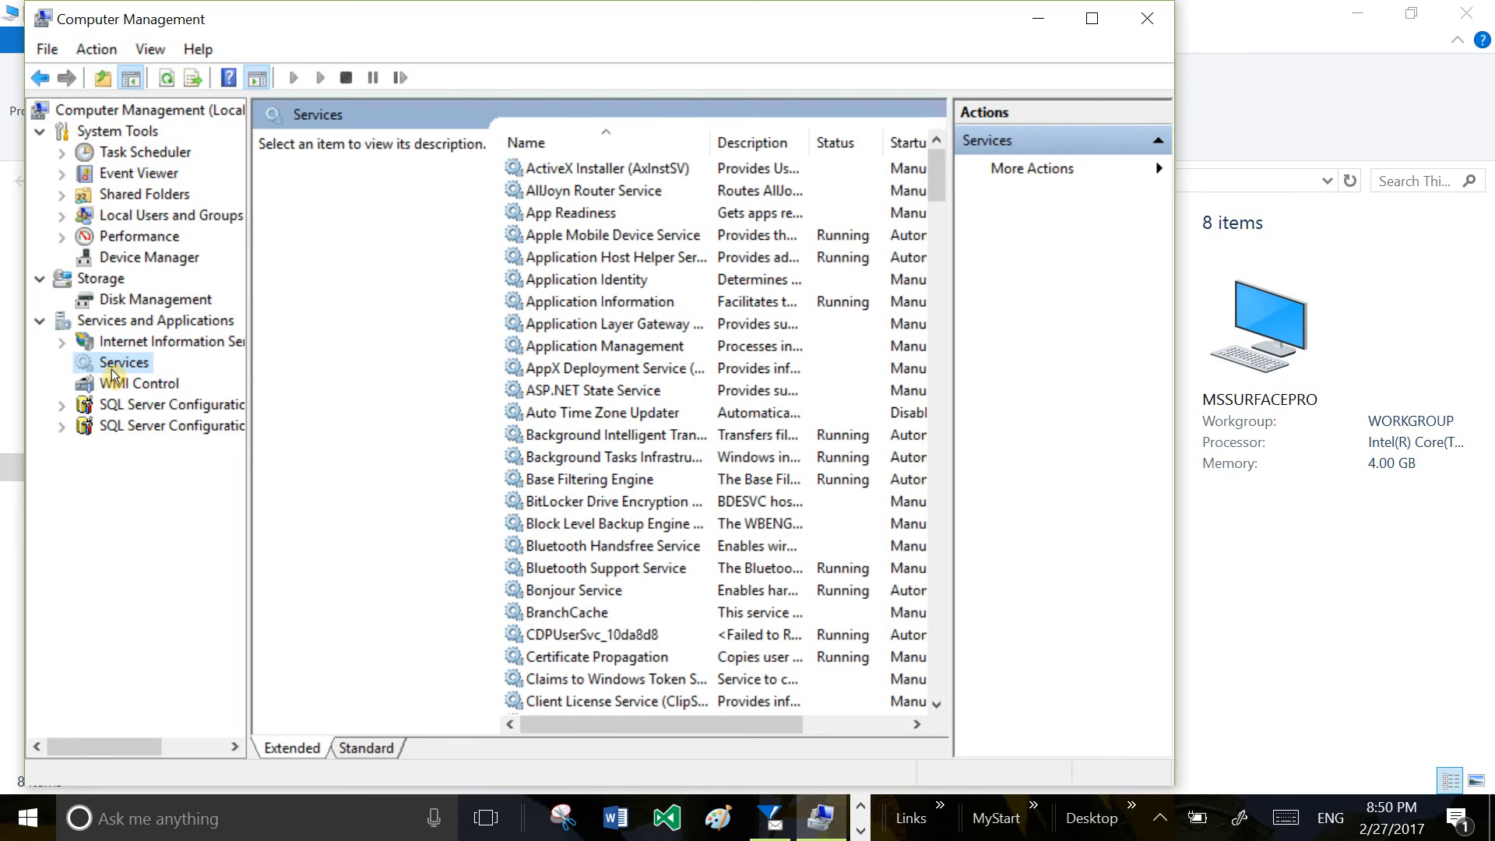
left_click(1092, 19)
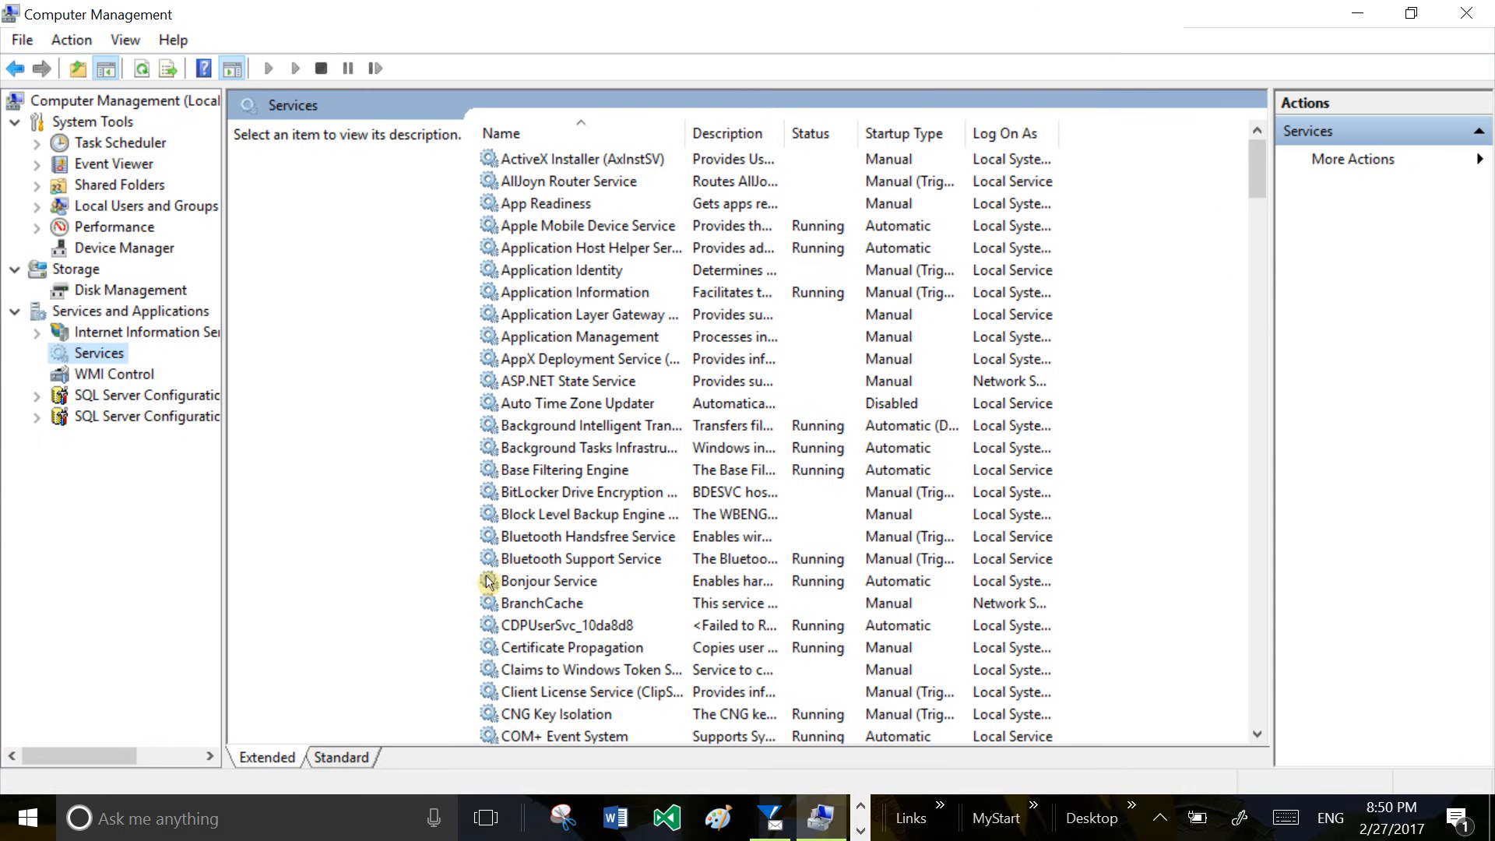
Step: Locate the ThinkAutomation services in the list and widen the Name column so their full names fit
scroll(487, 581, "down", 14)
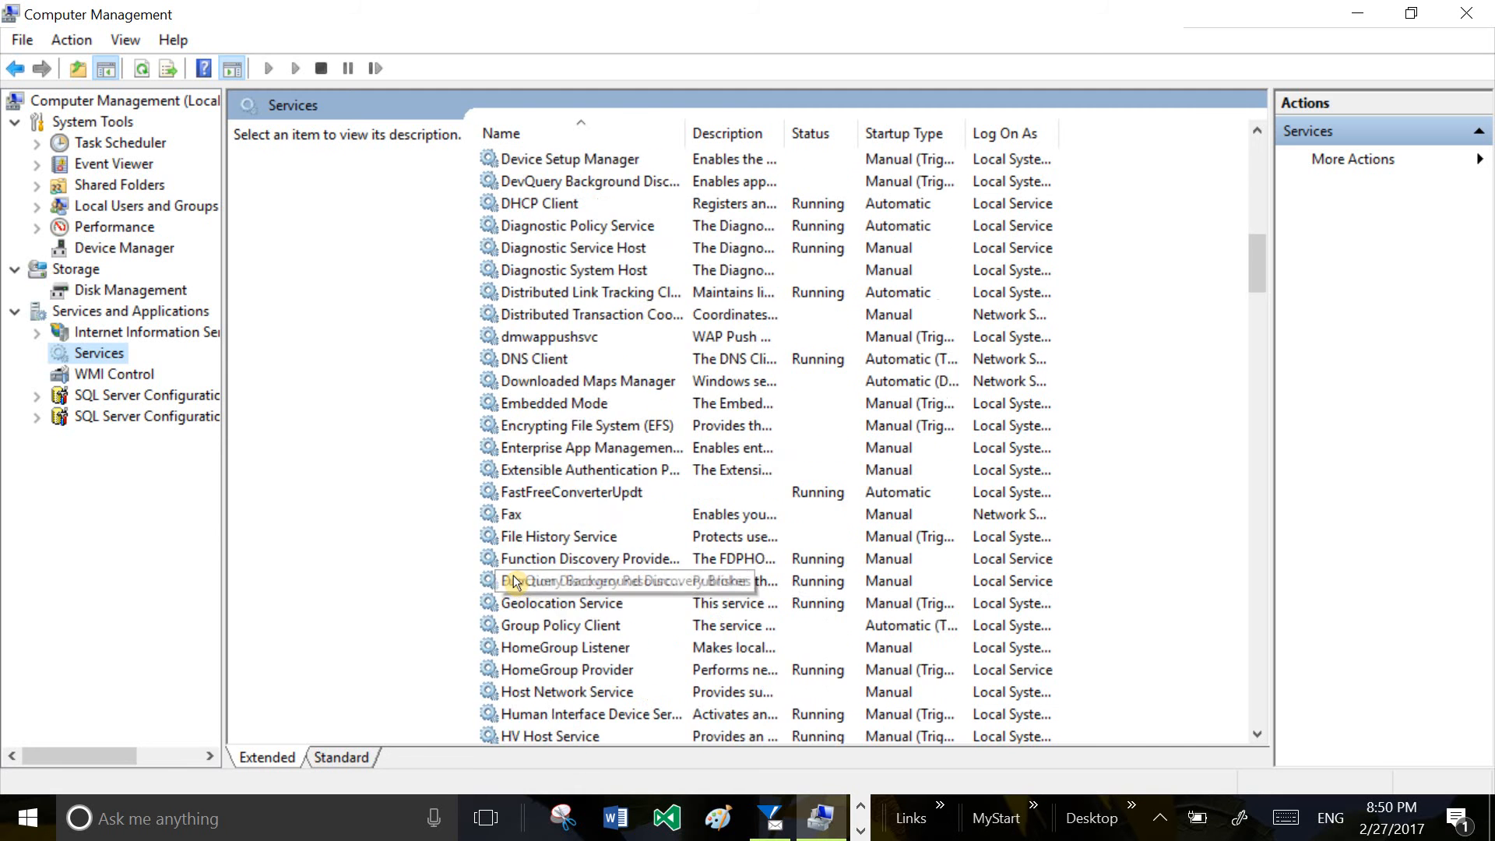
scroll(514, 581, "down", 14)
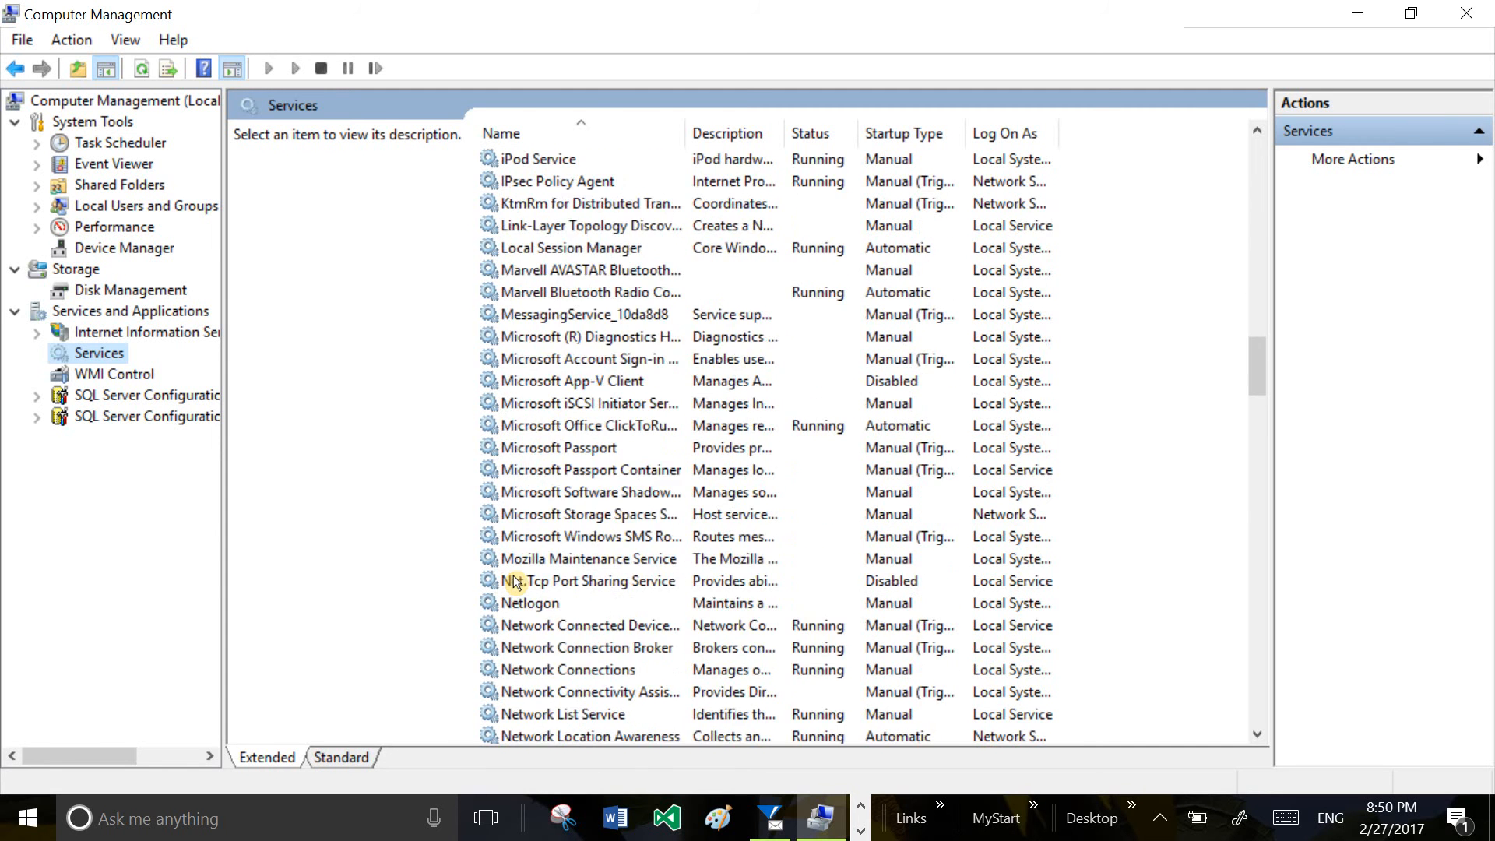
scroll(513, 581, "down", 18)
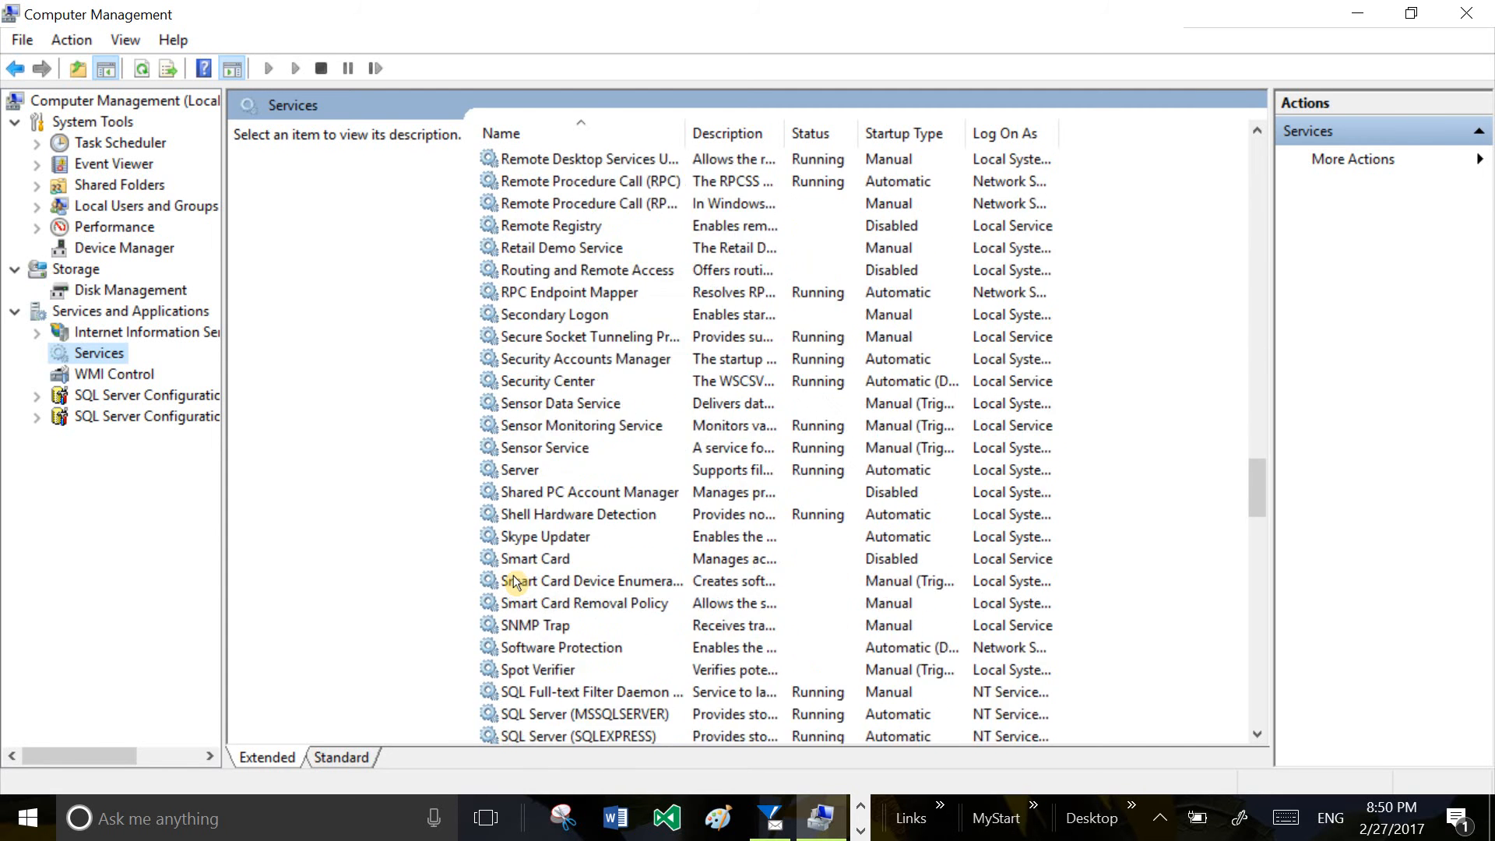
scroll(513, 581, "down", 12)
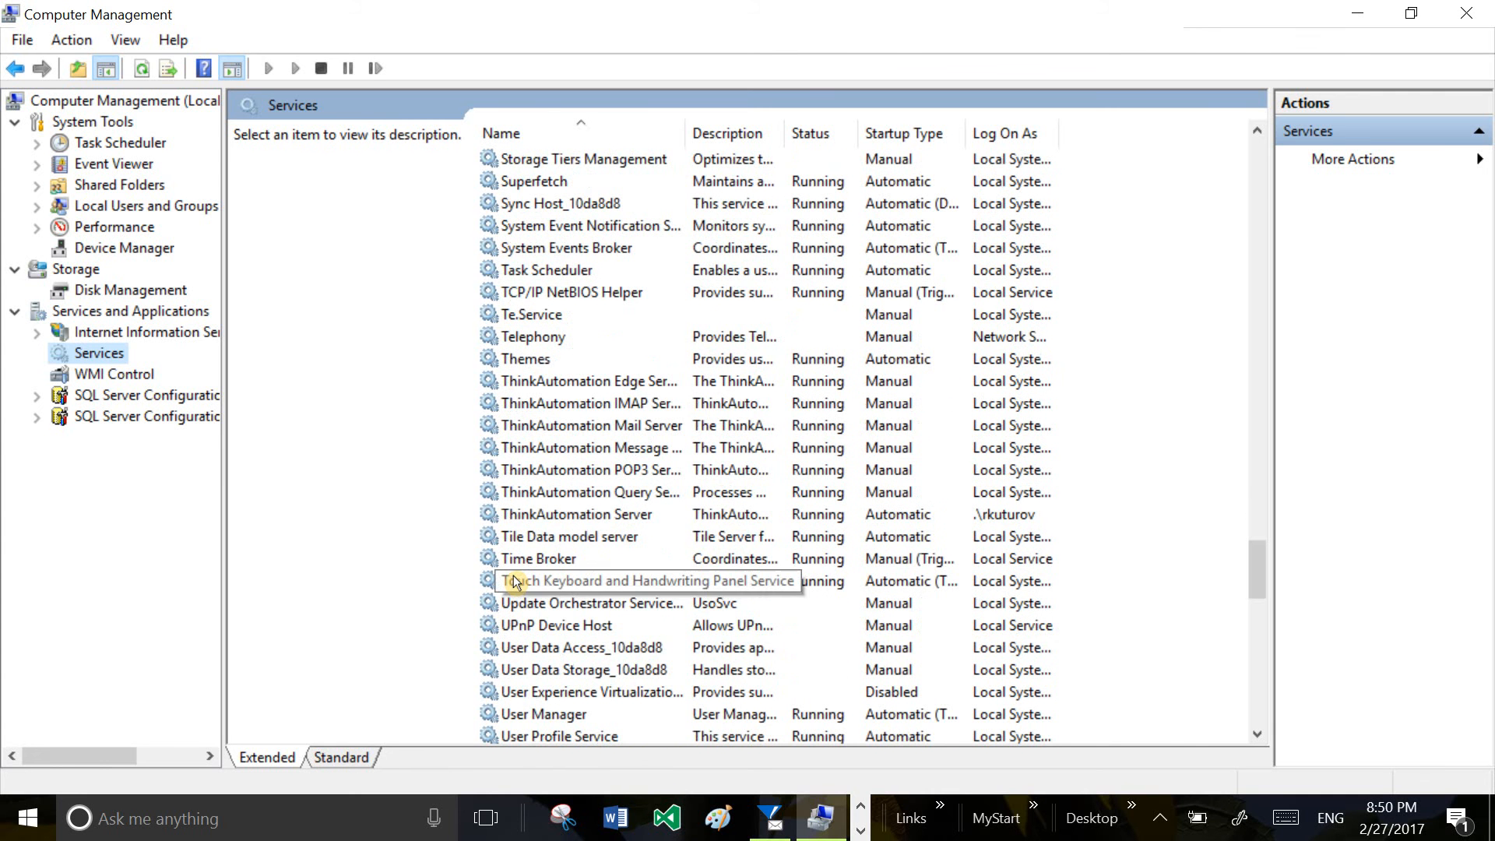
left_click_drag(694, 141, 810, 177)
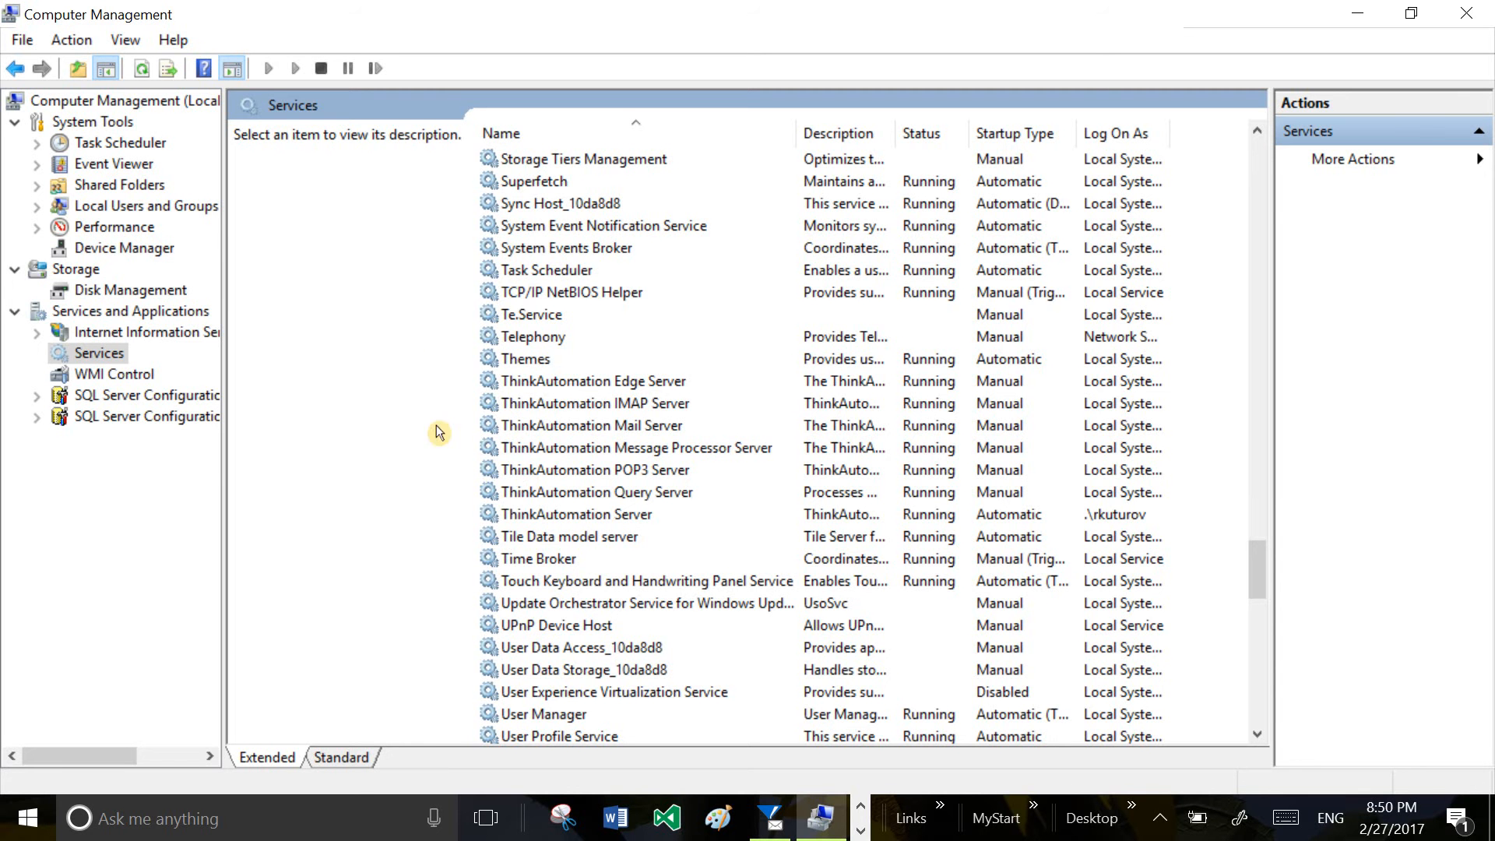
Step: Examine the description of each ThinkAutomation service, from Edge Server through IMAP, Mail, Message Processor, POP3 and Query Server to ThinkAutomation Server
left_click(515, 383)
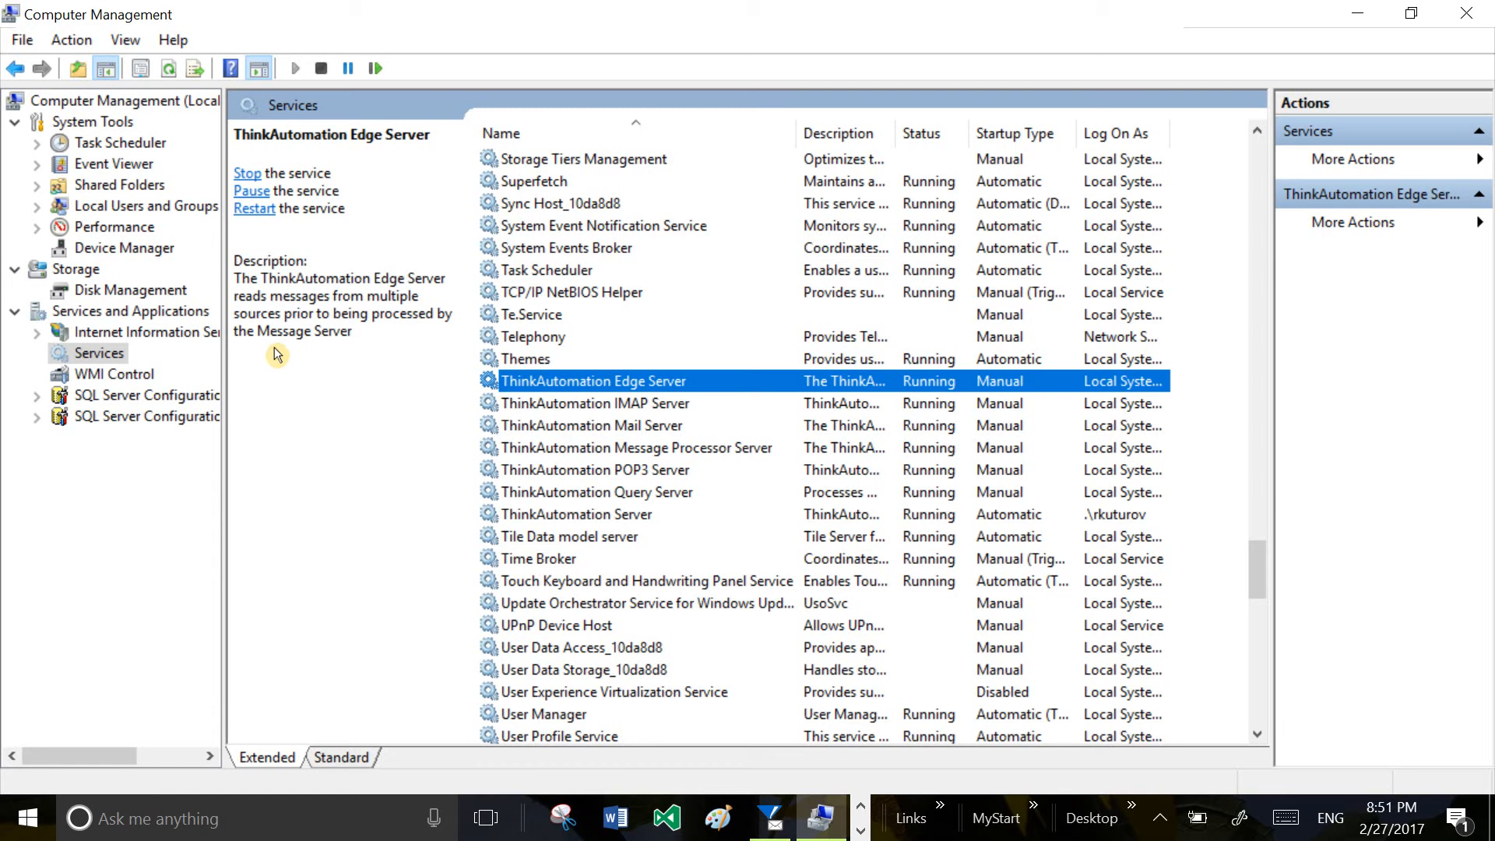
left_click(527, 411)
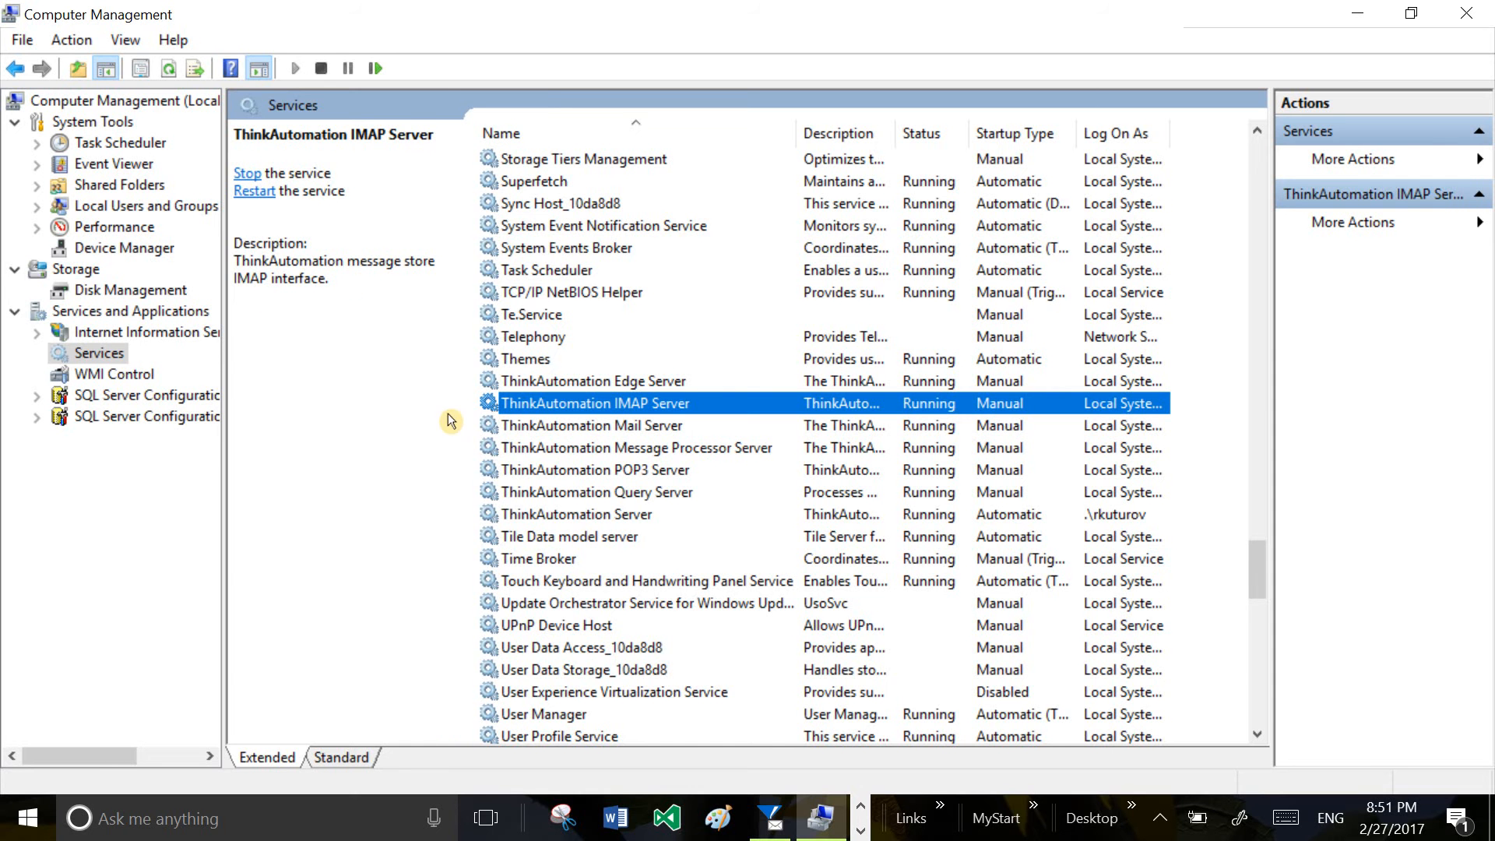
left_click(520, 438)
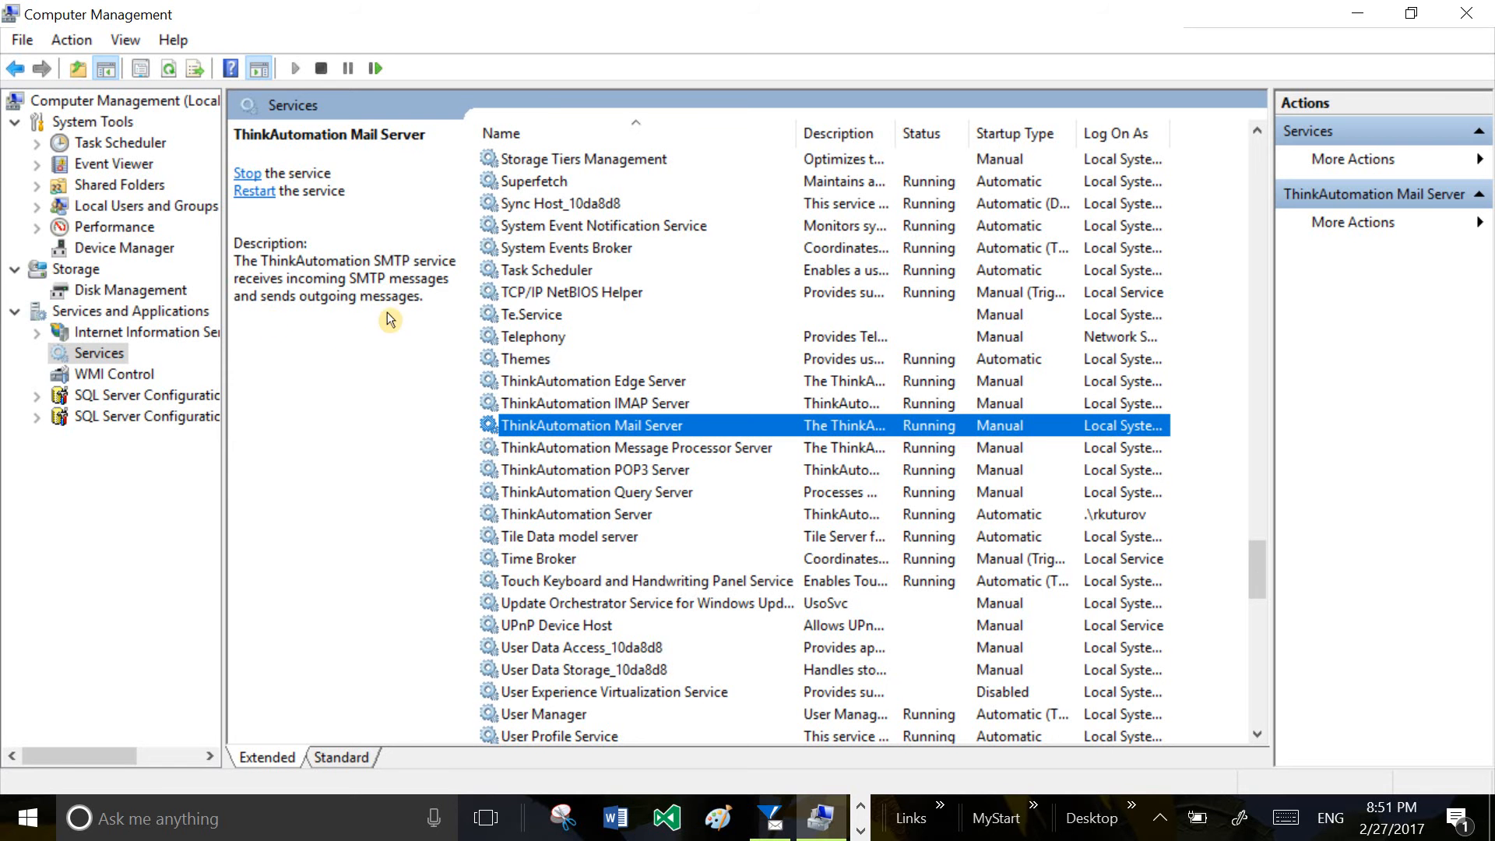
left_click(538, 449)
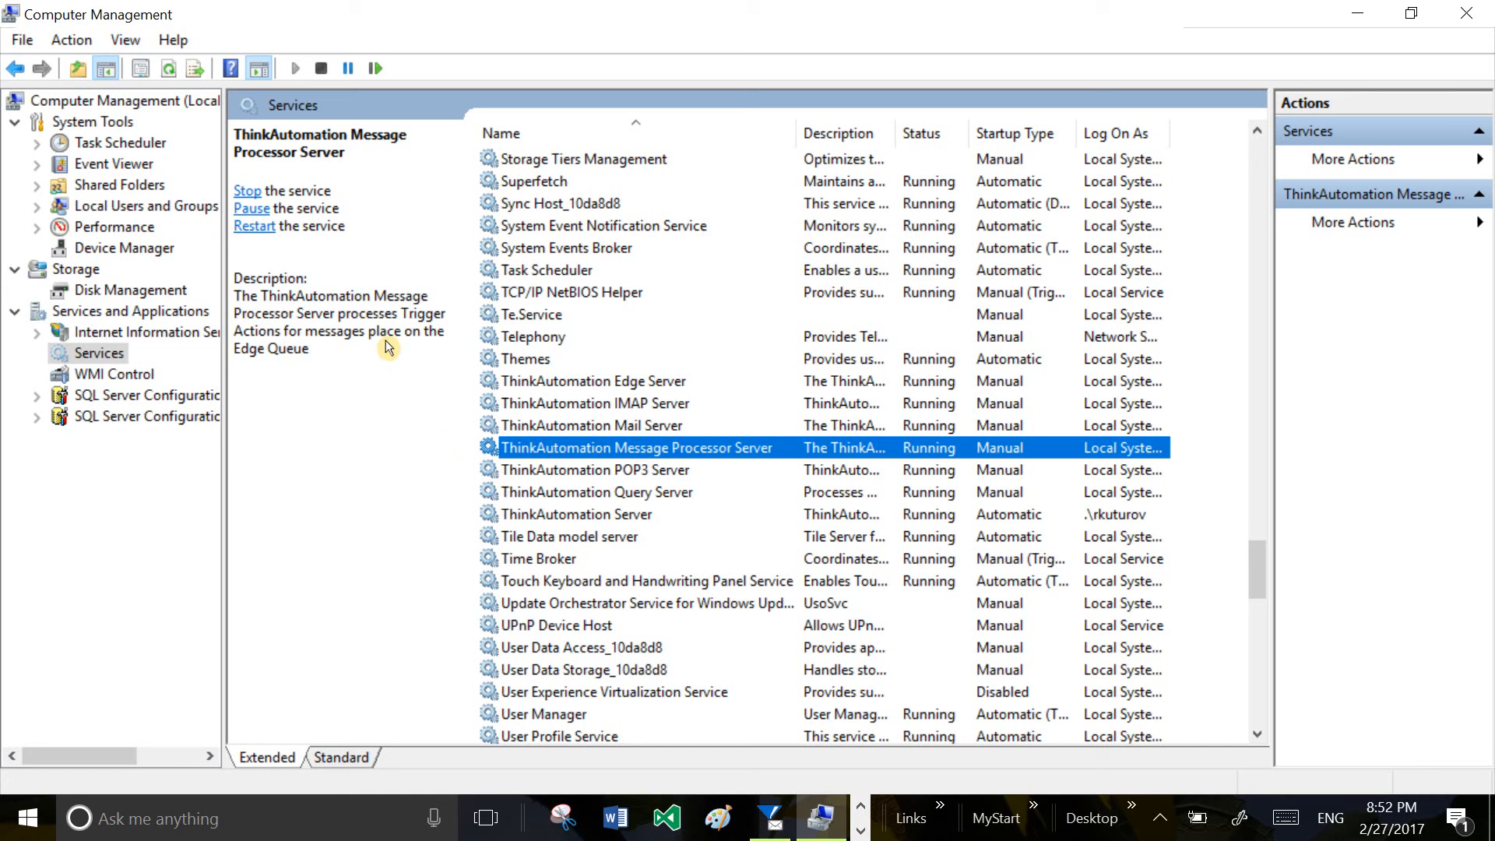
left_click(531, 477)
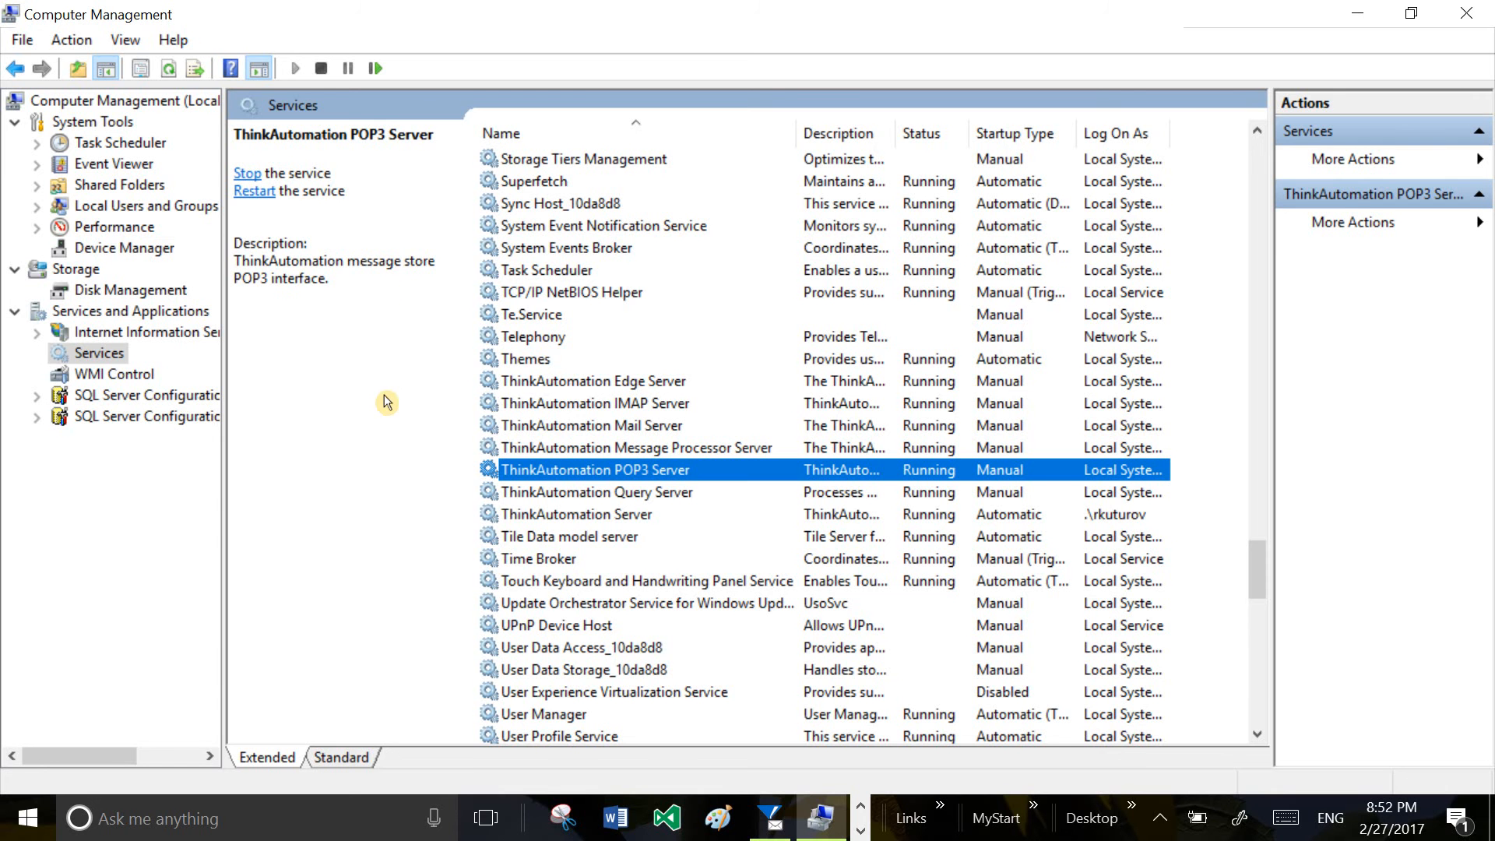
left_click(543, 495)
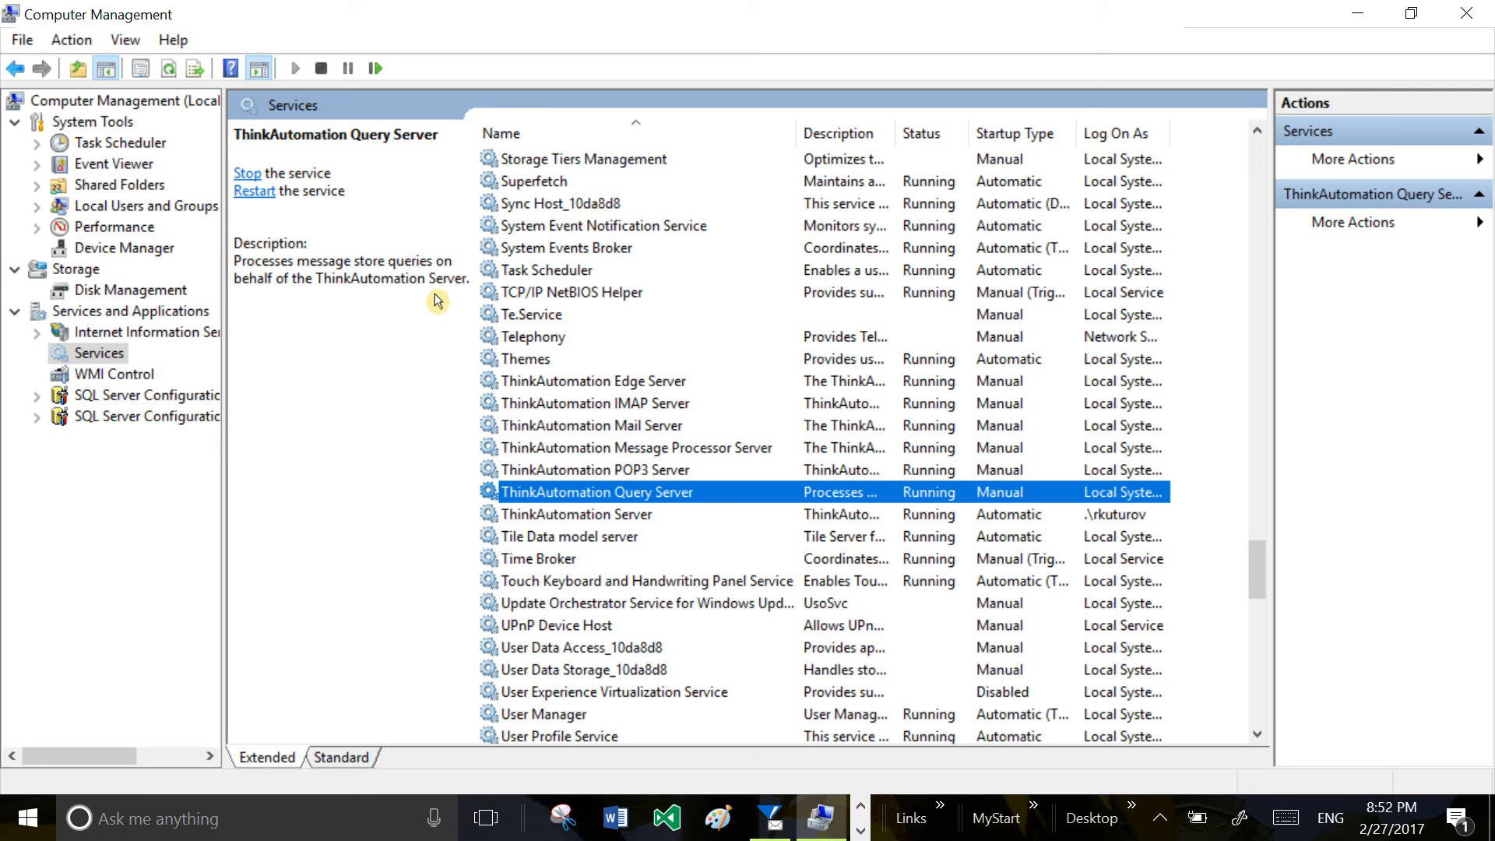
left_click(576, 515)
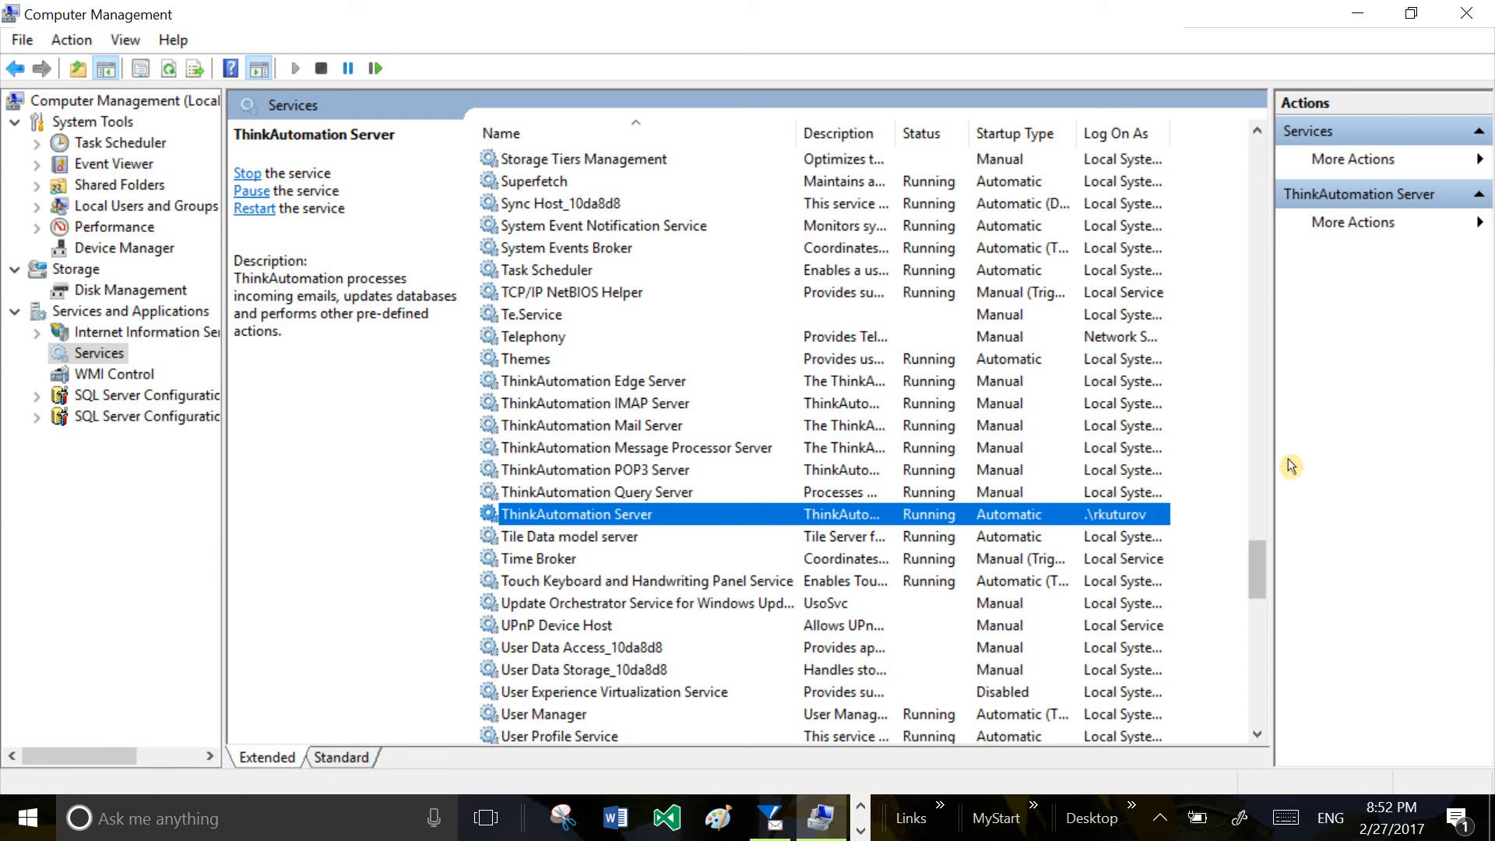
Step: Check the Log On account settings in the ThinkAutomation Server service's properties, and close the properties without changing anything
left_click_drag(1284, 466, 1307, 477)
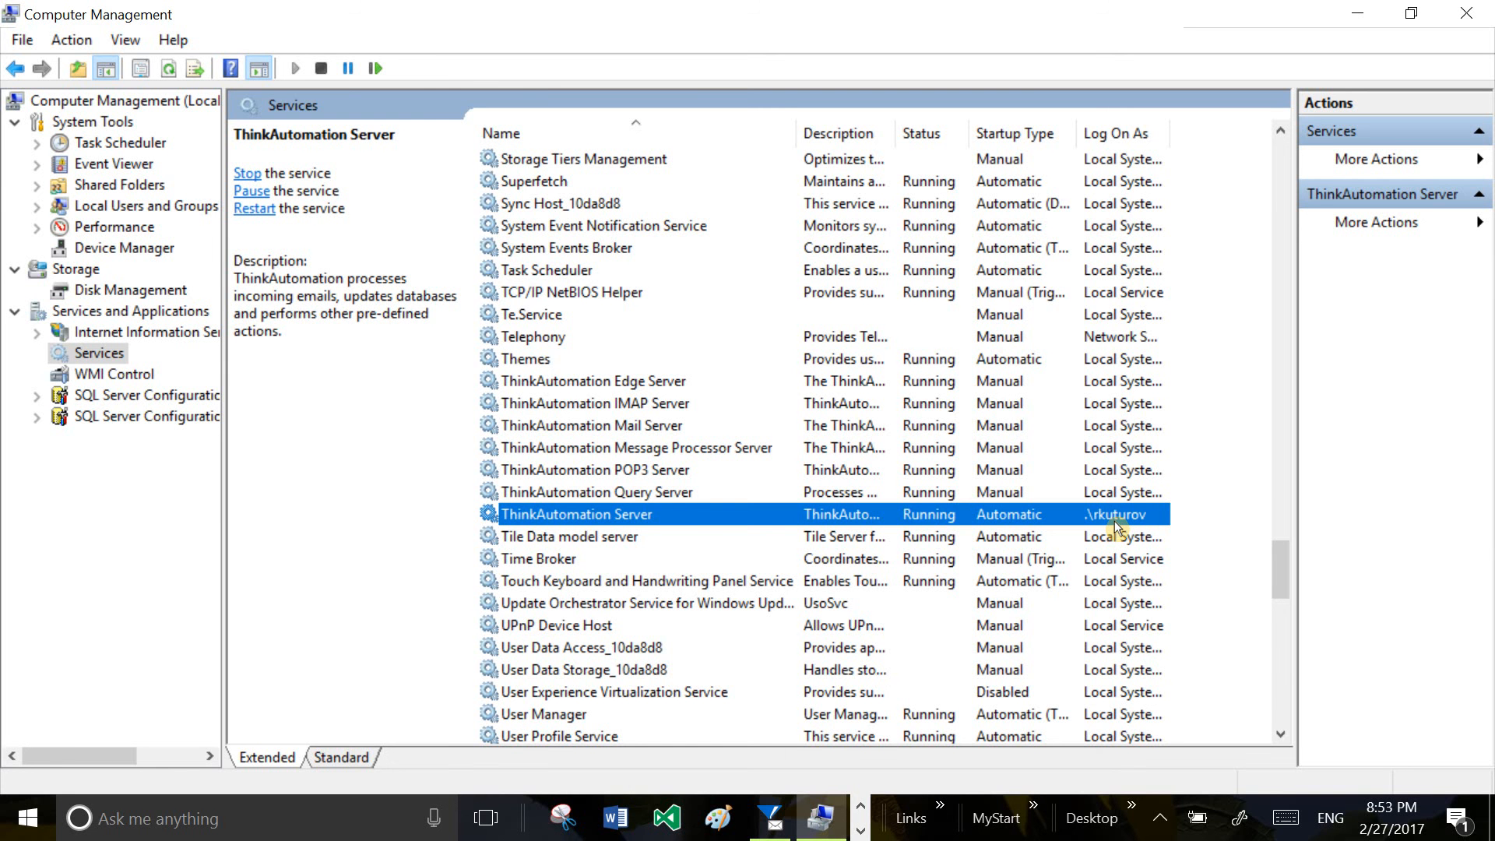
right_click(542, 519)
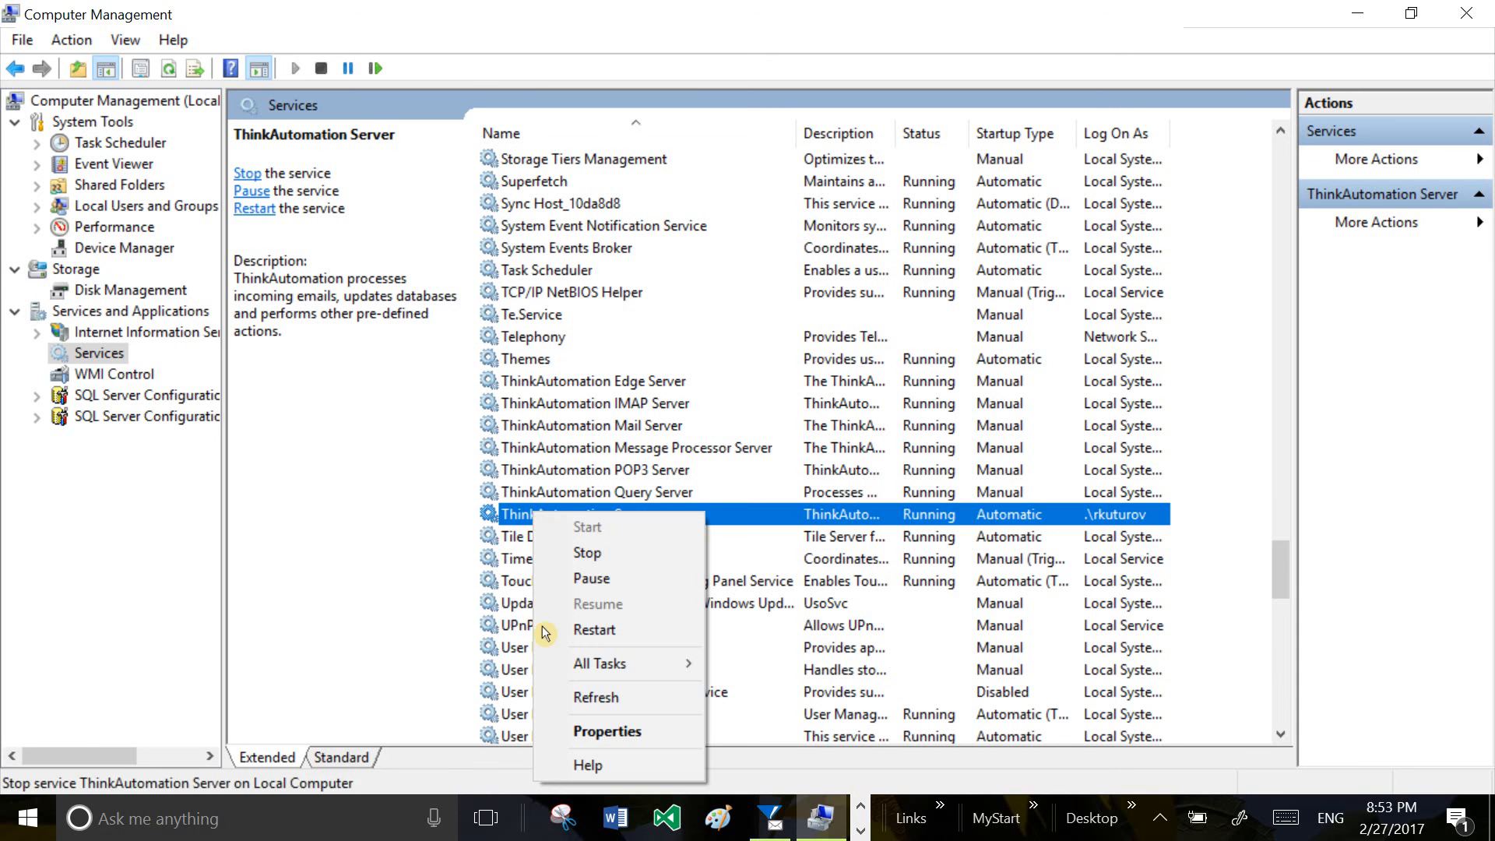
left_click(598, 738)
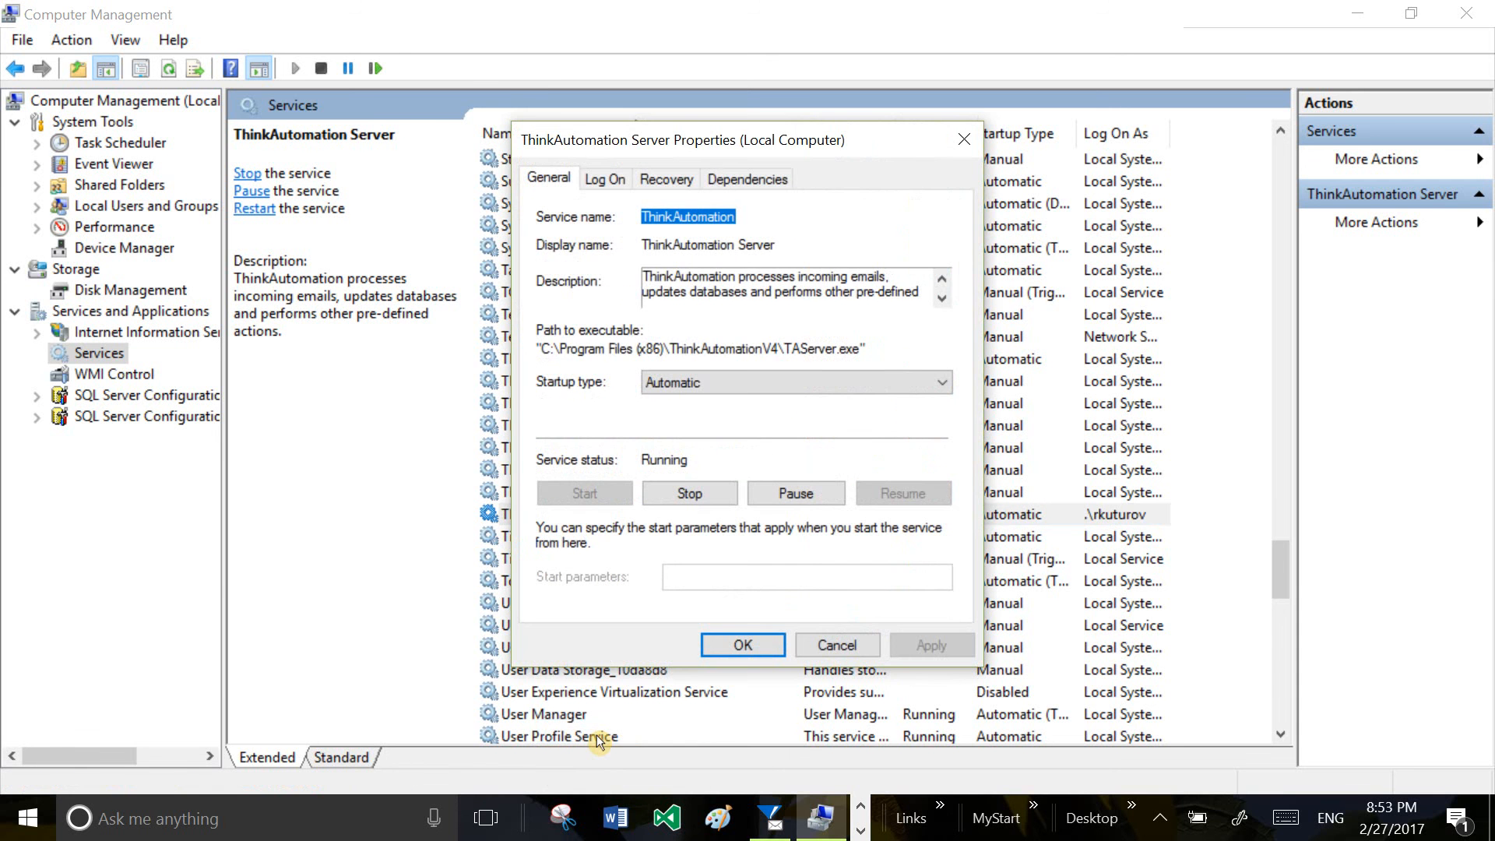
left_click(610, 184)
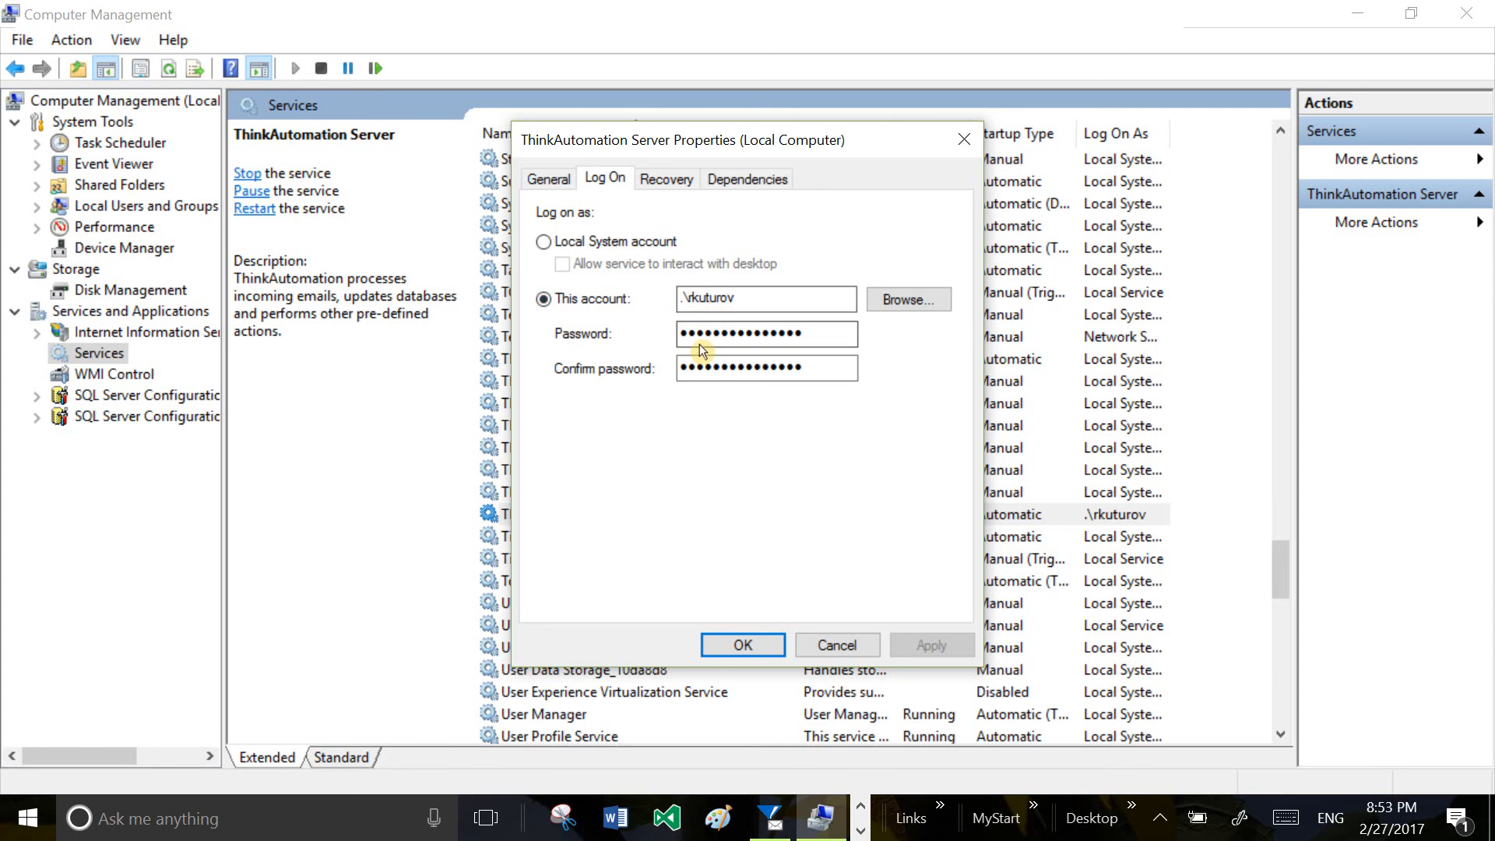
left_click(837, 649)
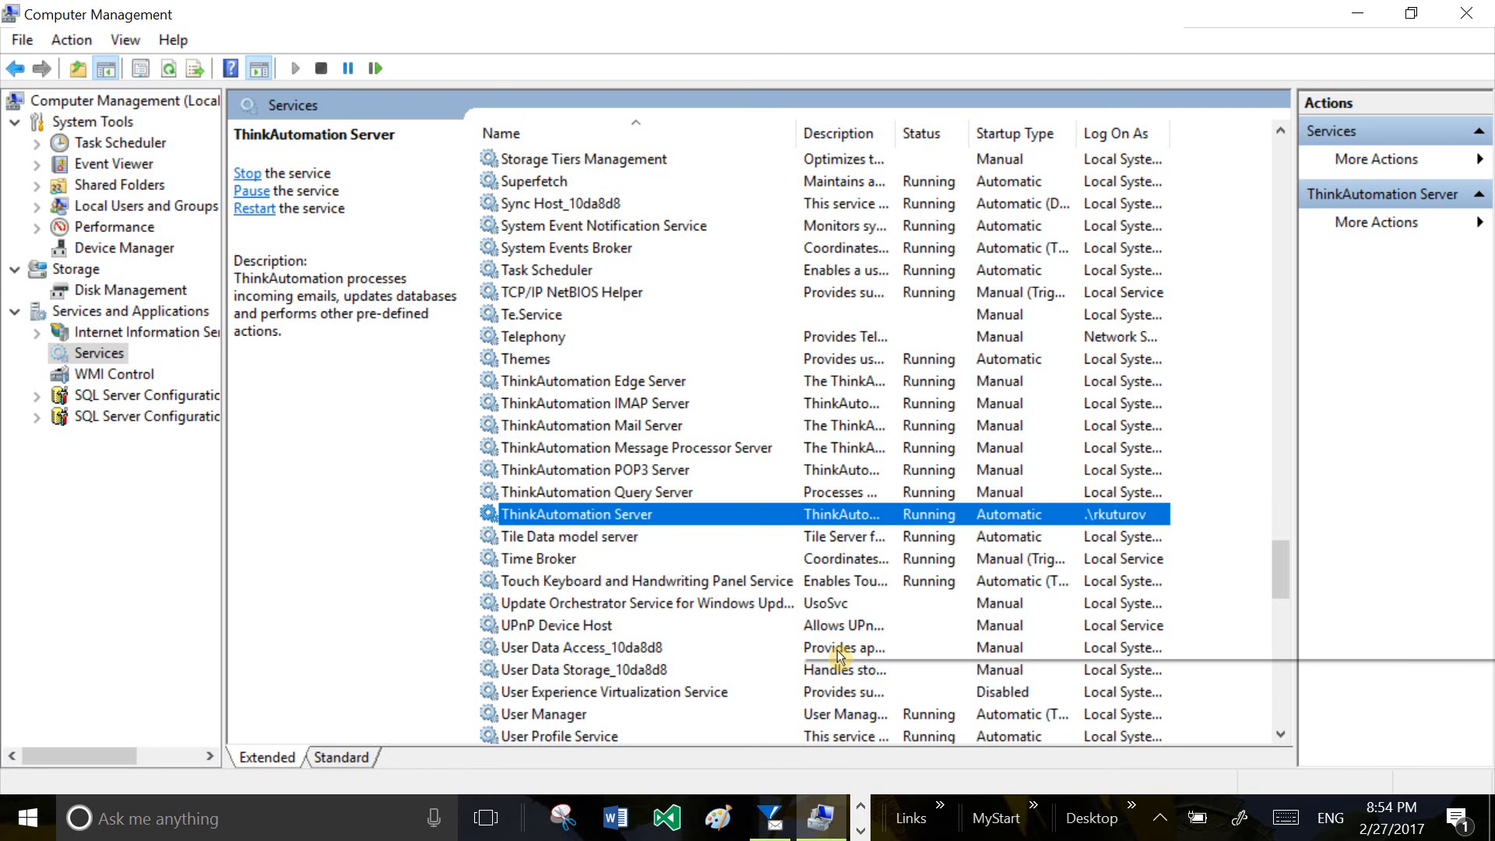
Step: Close Computer Management to return to ThinkAutomation, open the trigger's Update A Database action and test its database connection
left_click(1467, 14)
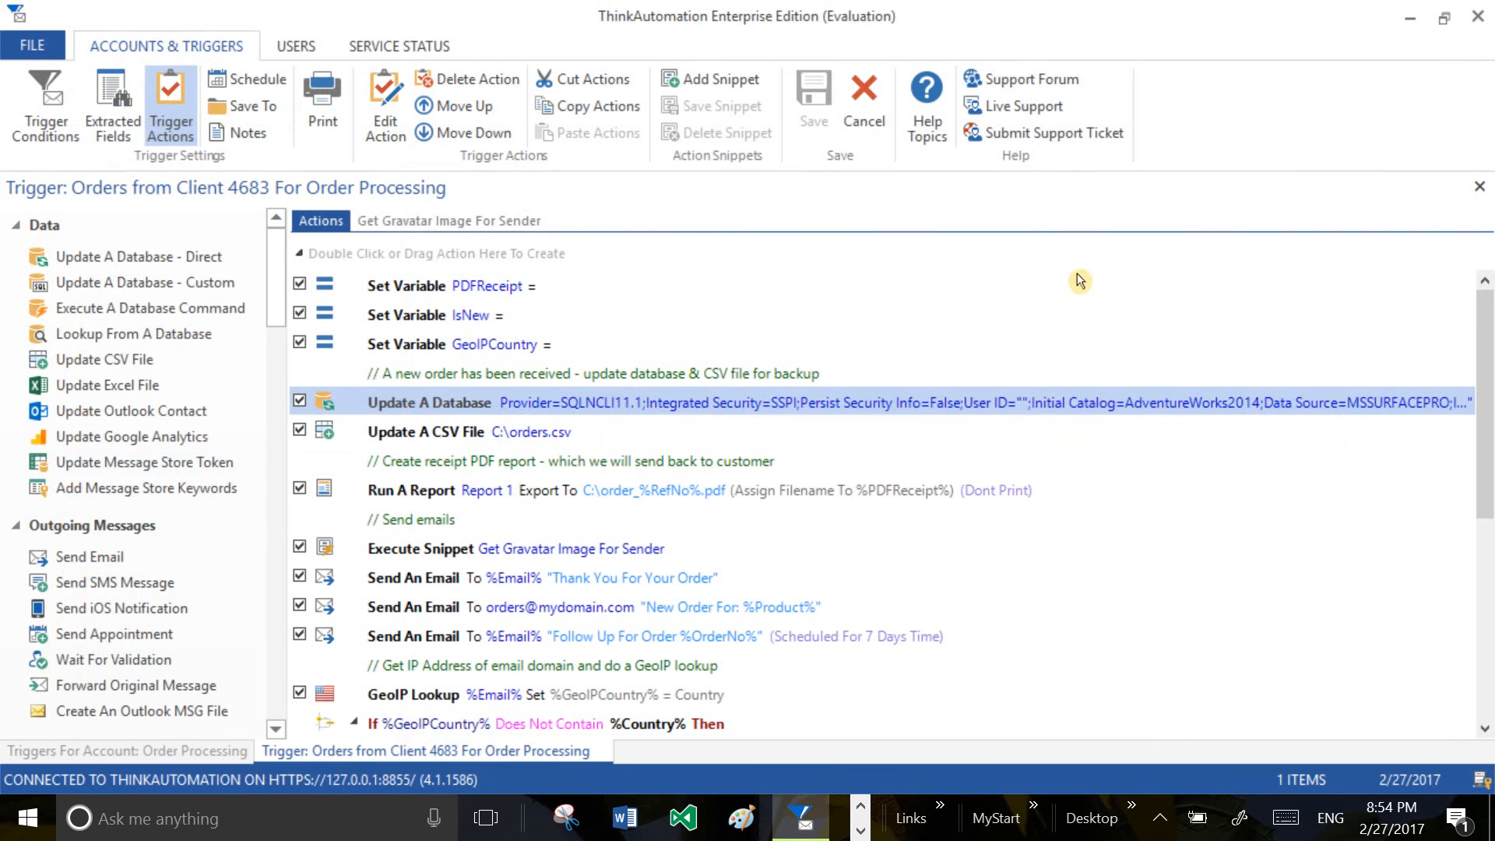
double_click(661, 417)
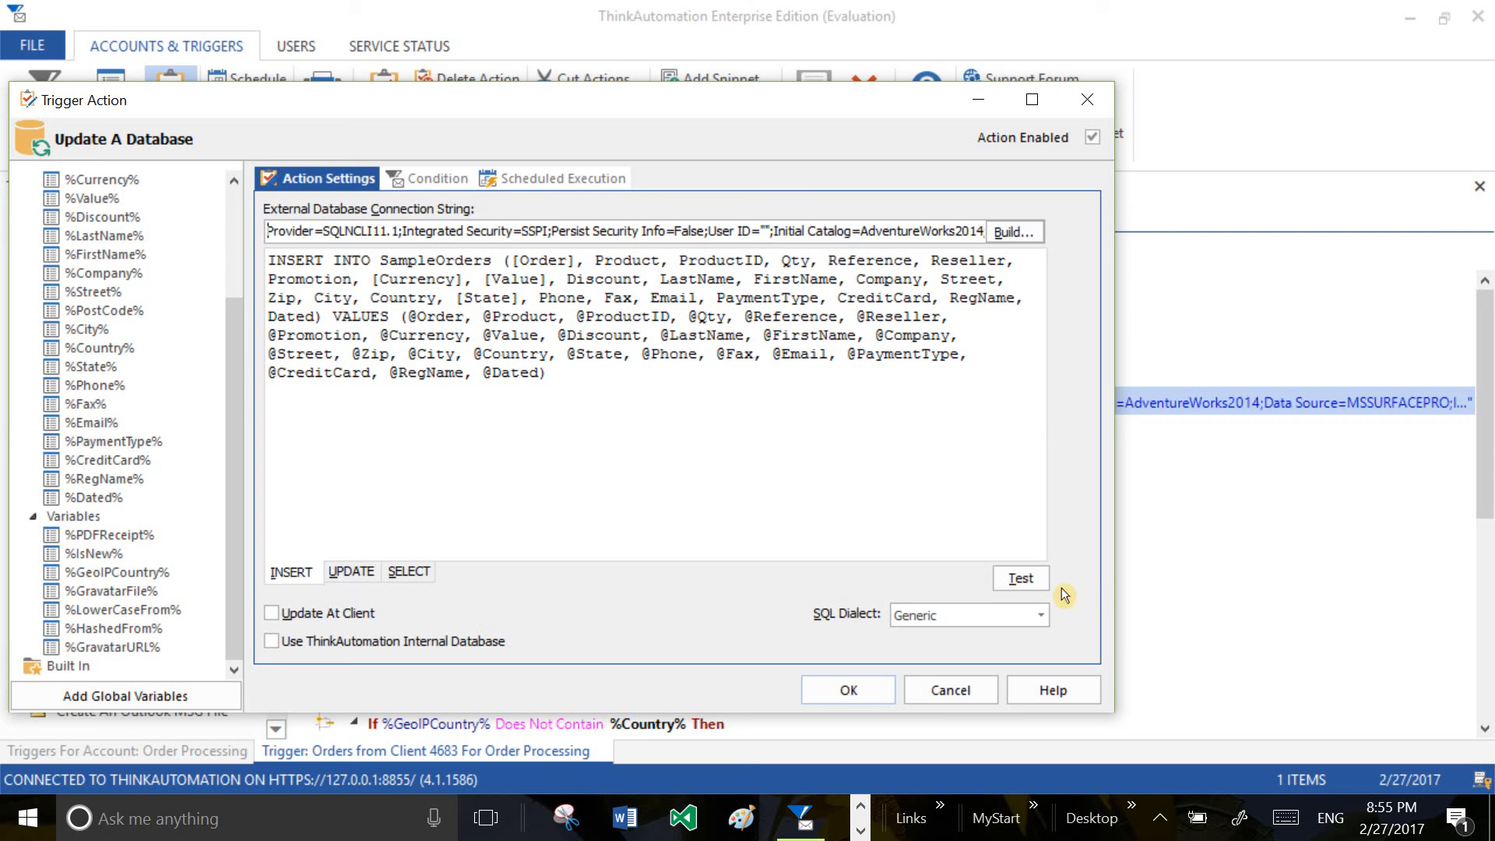
left_click(1021, 581)
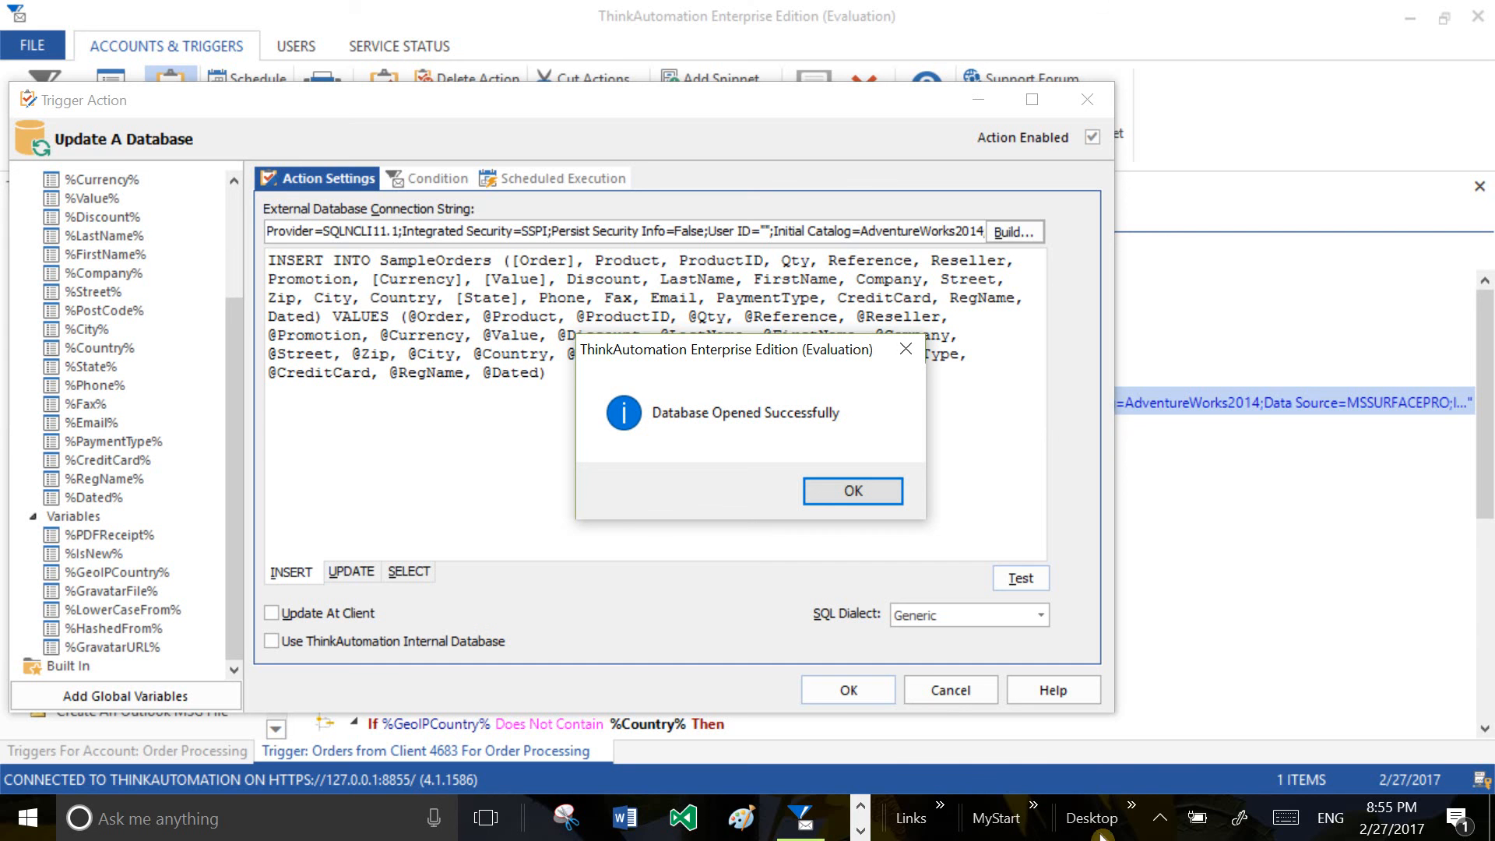
left_click(1161, 818)
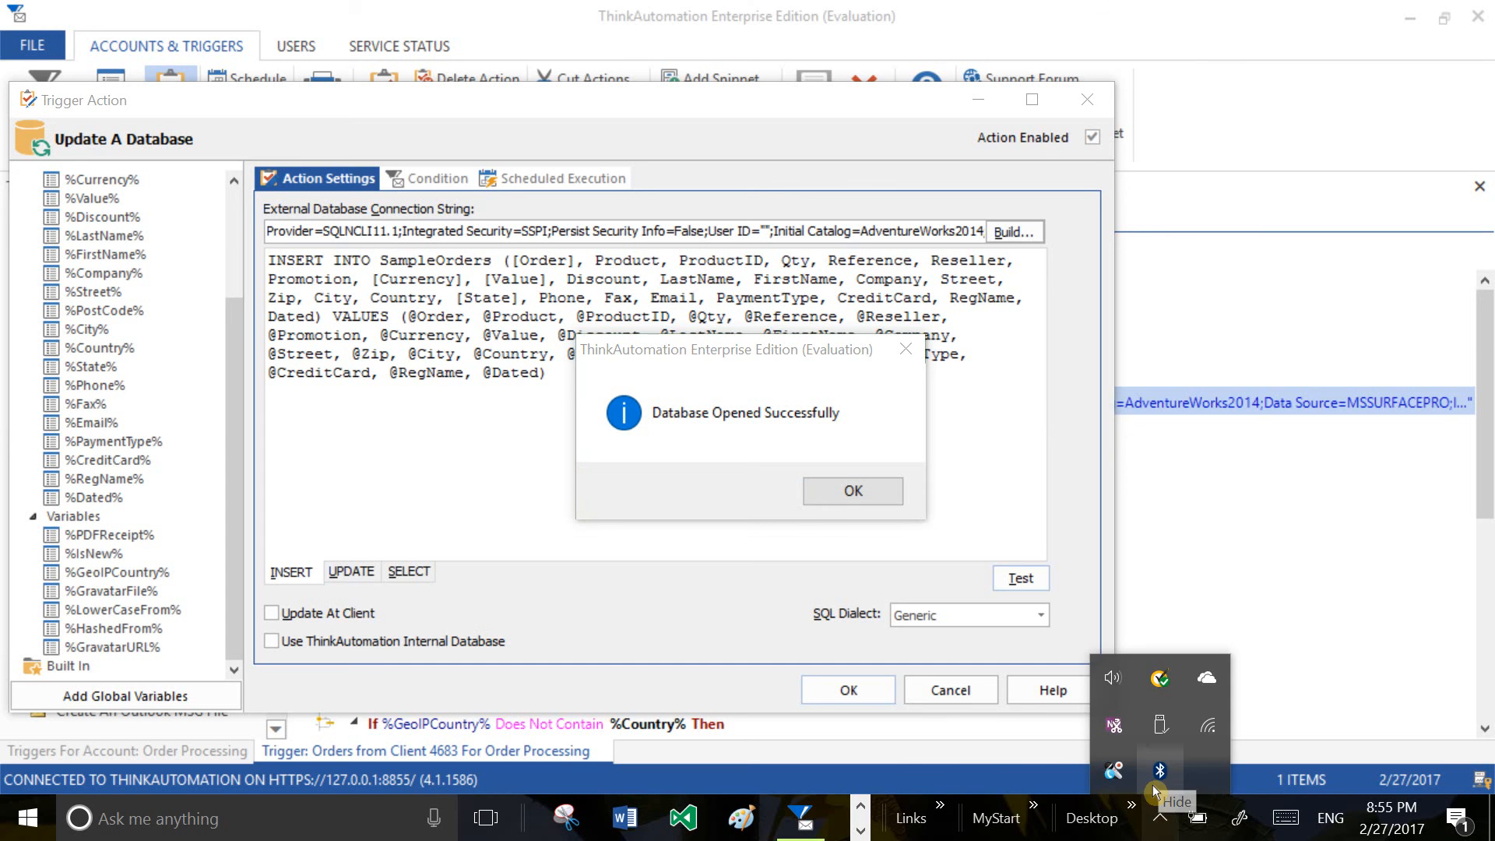
left_click(1118, 773)
right_click(1125, 775)
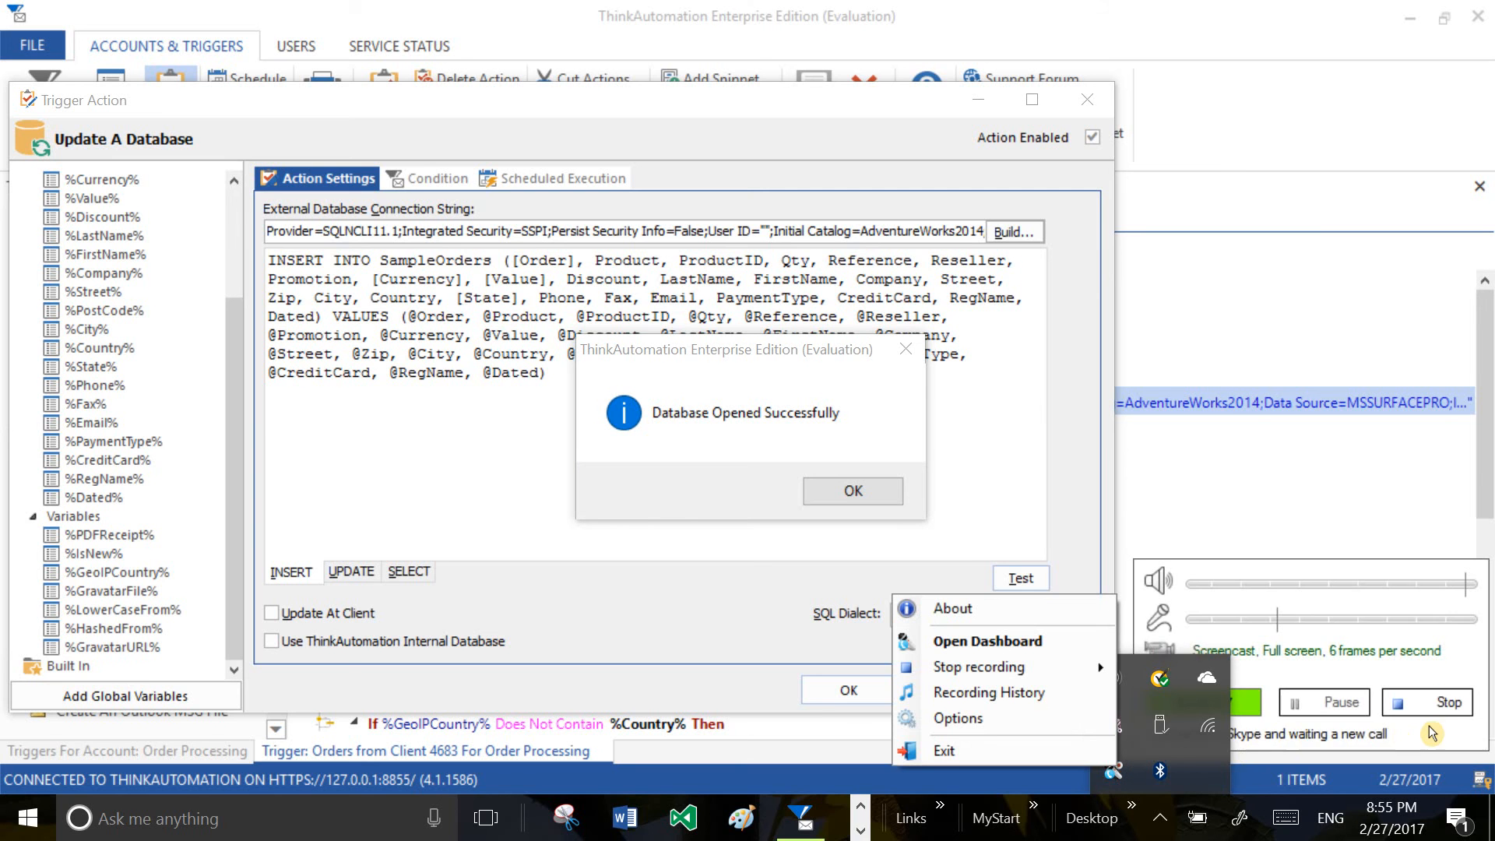